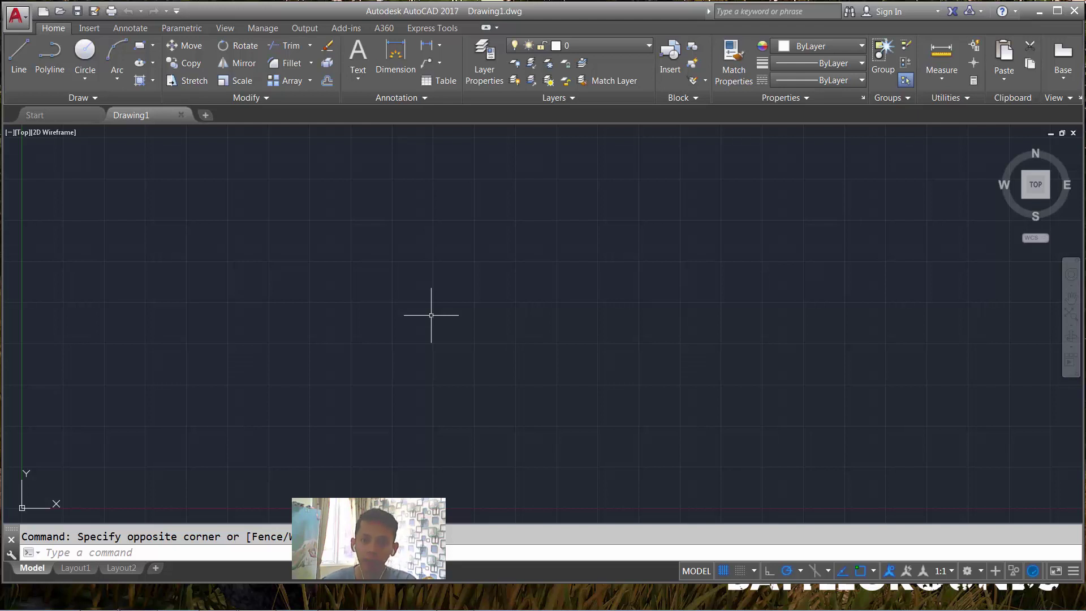
Toggle Hardware Acceleration off and back on in Graphics Performance, leaving it On
{"action": "left_click", "coordinate": [557, 298]}
{"action": "left_click", "coordinate": [528, 312]}
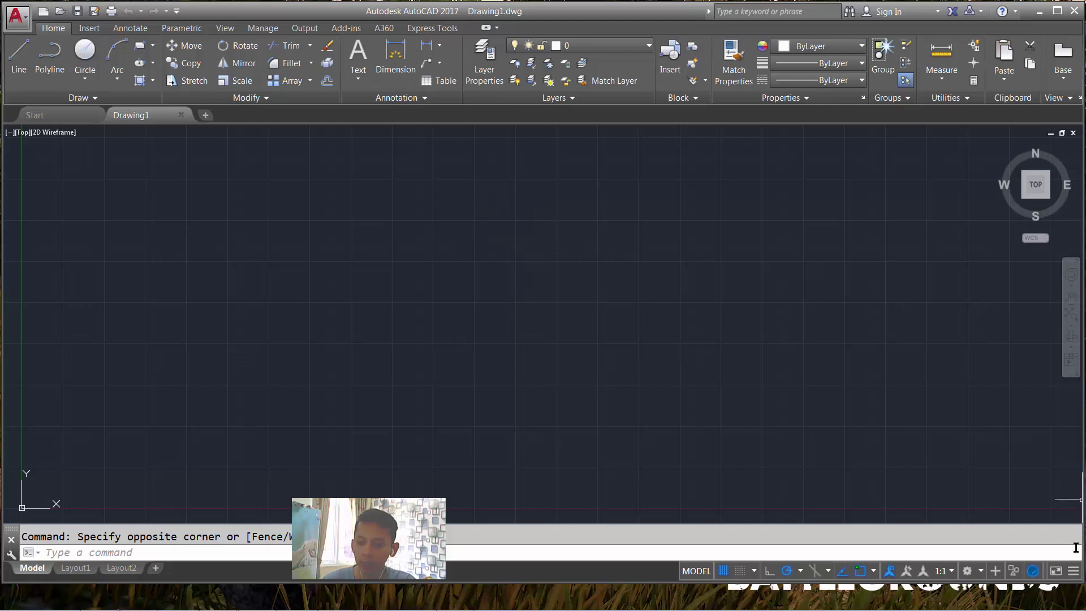
{"action": "left_click", "coordinate": [1032, 570]}
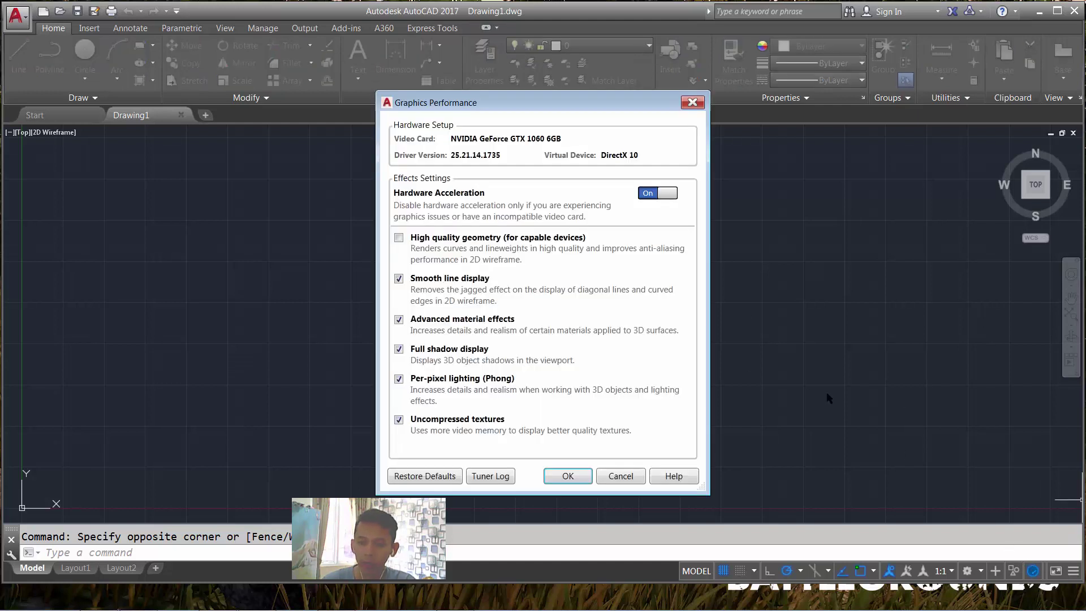
{"action": "left_click", "coordinate": [646, 195]}
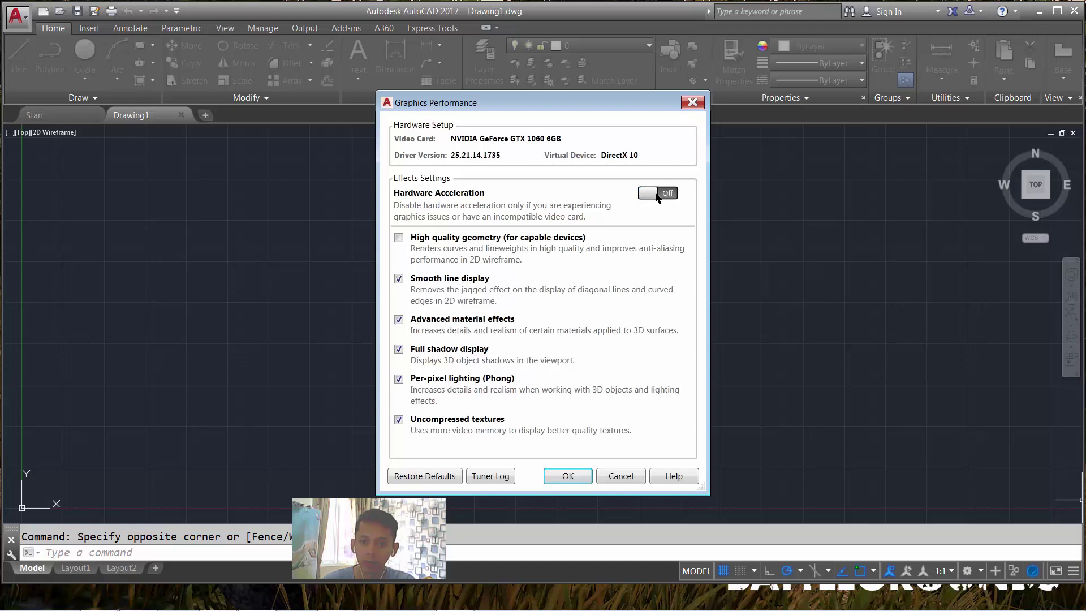
{"action": "left_click", "coordinate": [652, 196]}
{"action": "left_click", "coordinate": [651, 198]}
{"action": "left_click", "coordinate": [673, 196]}
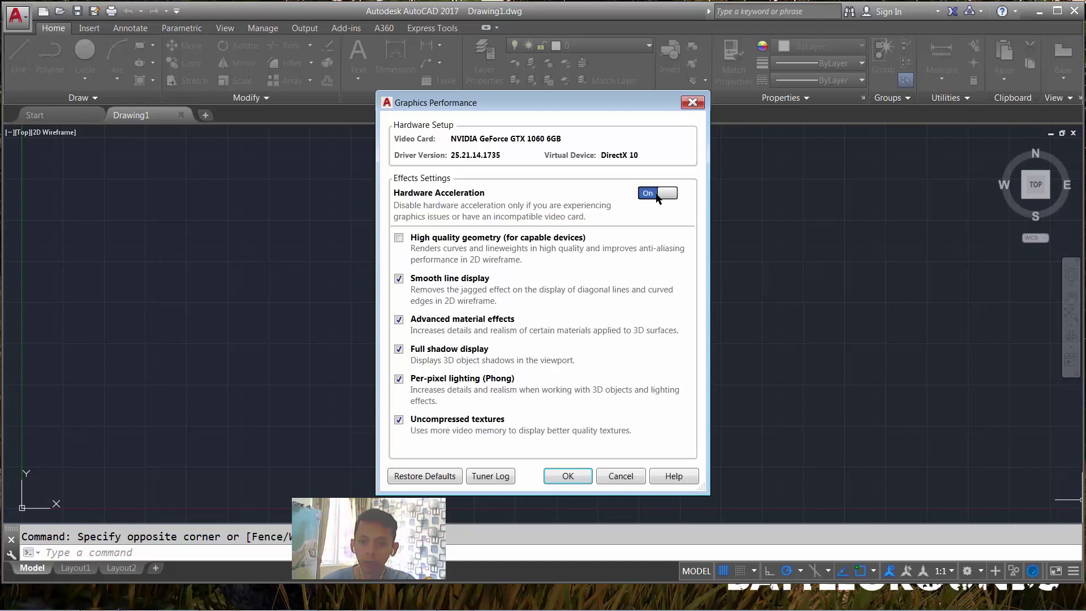
{"action": "left_click", "coordinate": [569, 478]}
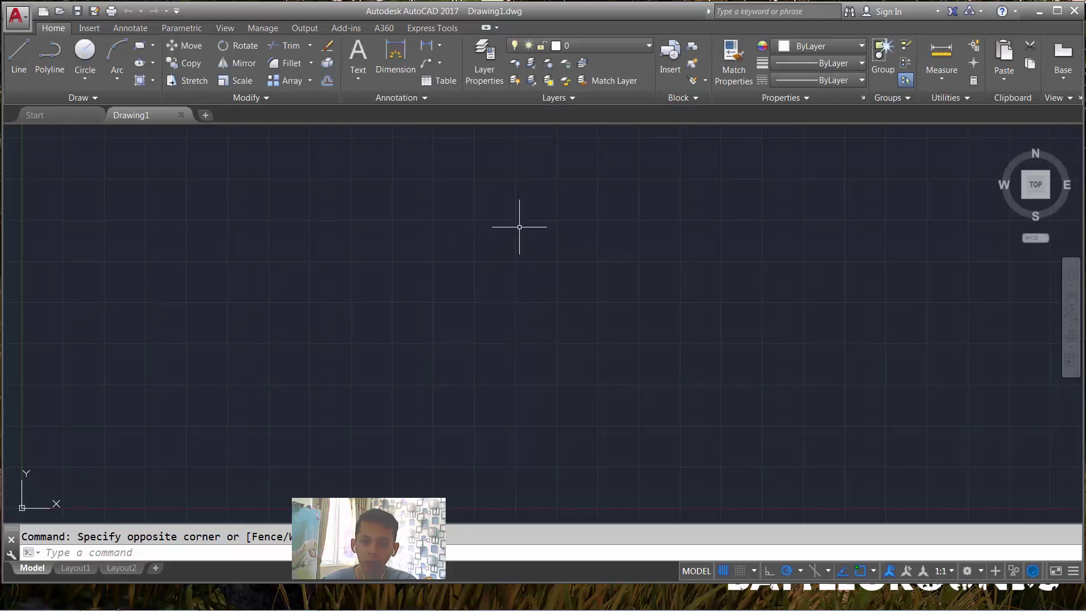
Close AutoCAD and launch Autodesk > AutoCAD 2017 - English > Reset Settings to Default
{"action": "left_click", "coordinate": [1074, 11]}
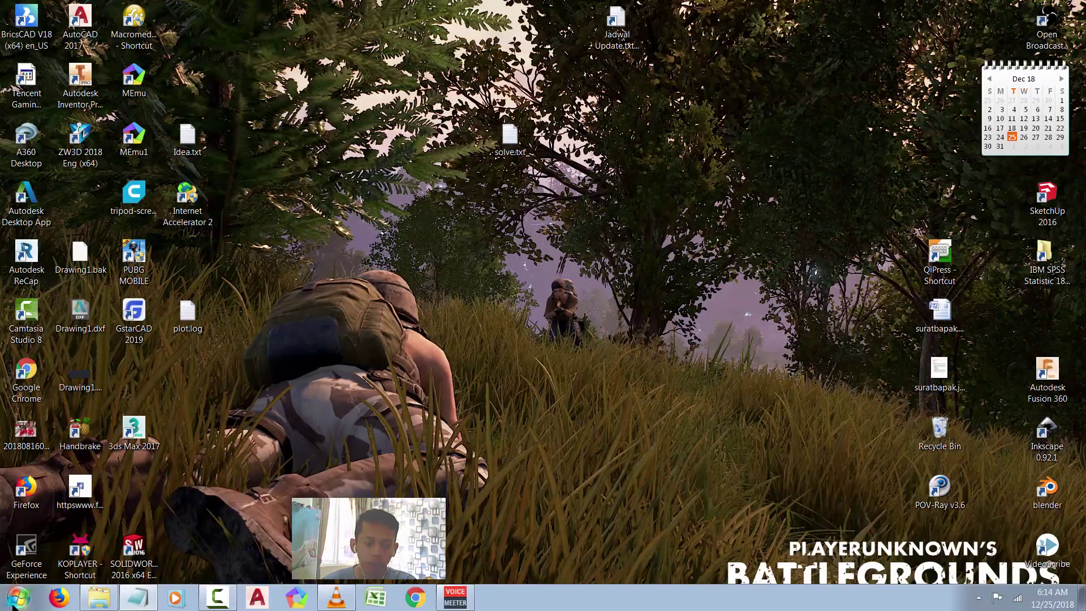
{"action": "left_click", "coordinate": [18, 601]}
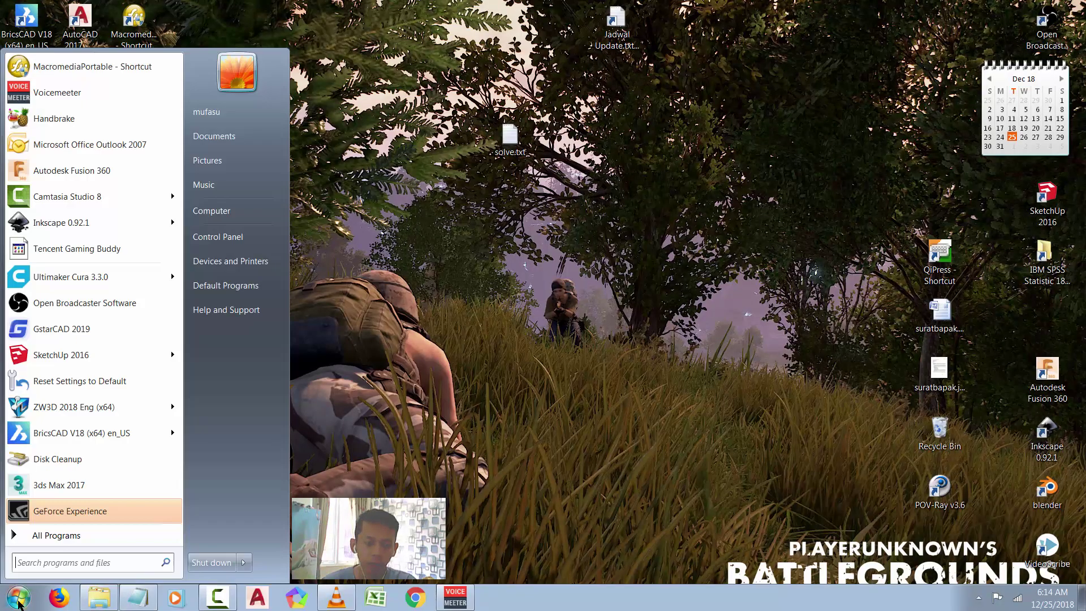
{"action": "left_click", "coordinate": [35, 536]}
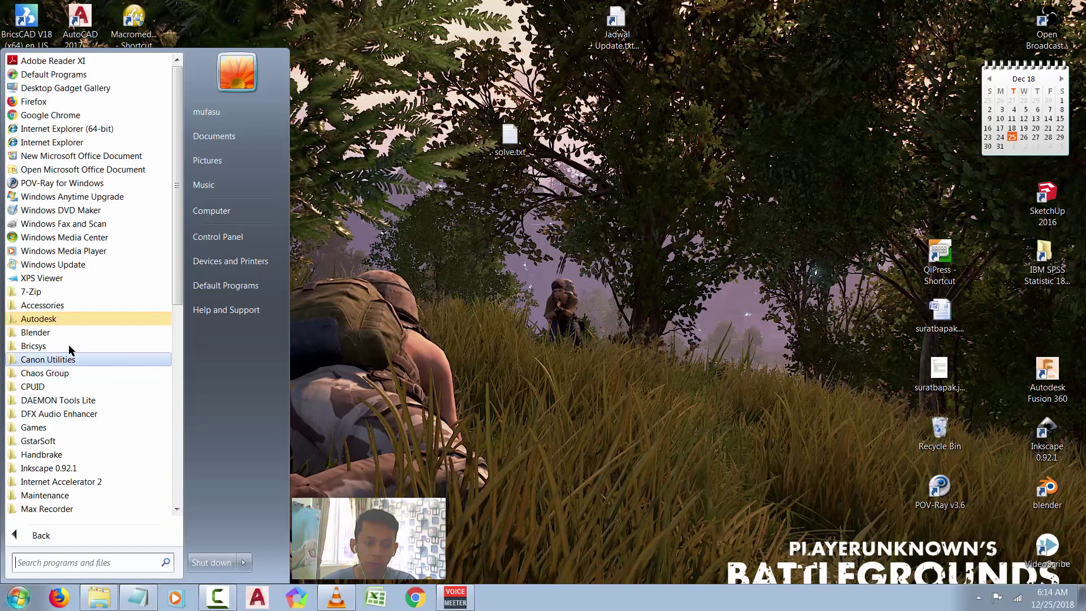
{"action": "left_click", "coordinate": [59, 319]}
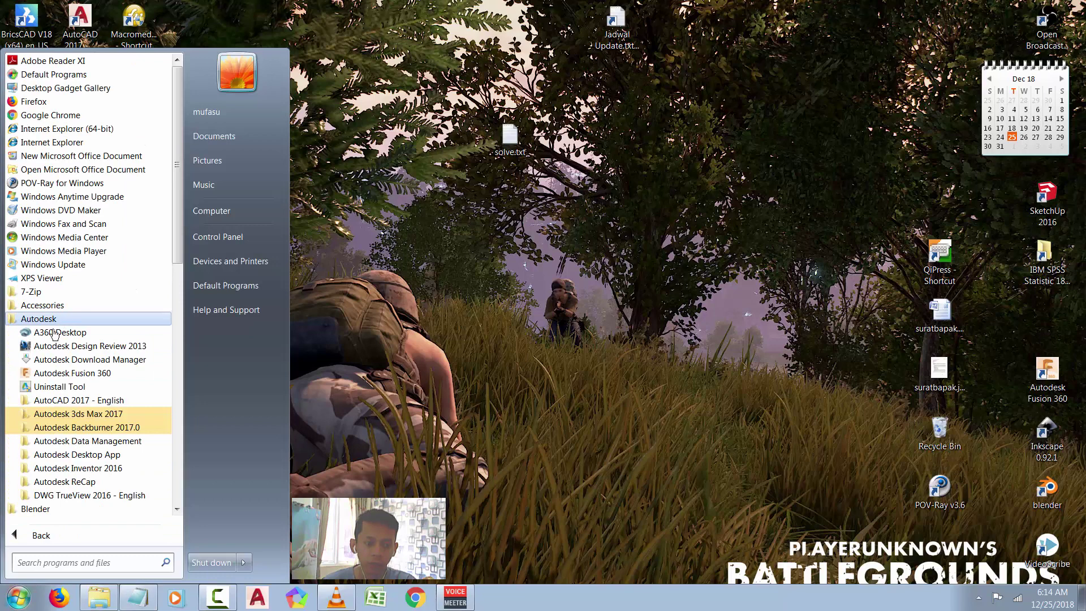
{"action": "left_click", "coordinate": [91, 400]}
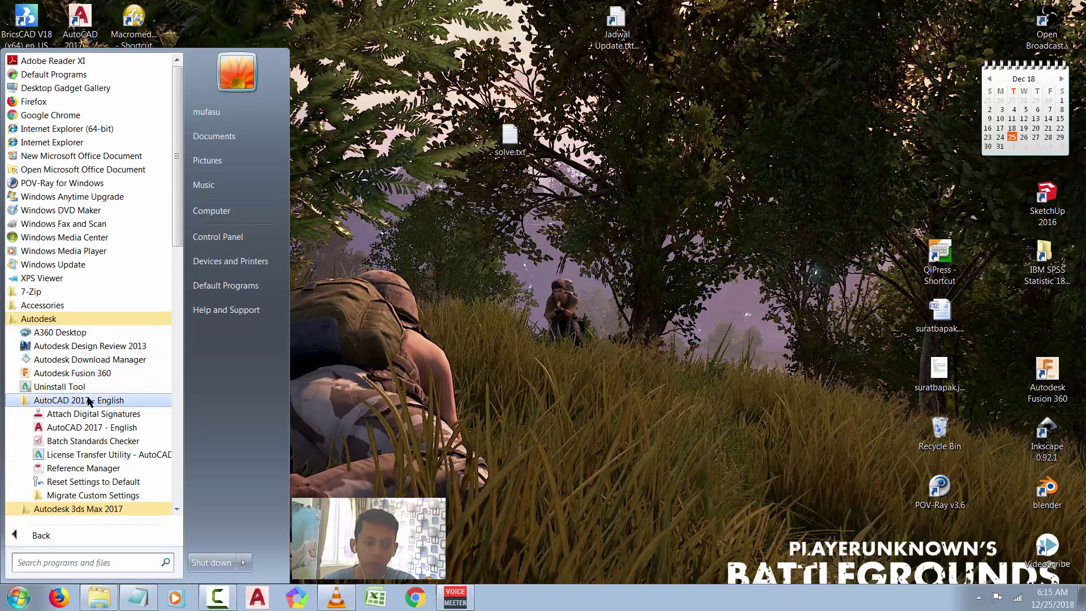
{"action": "left_click", "coordinate": [90, 482]}
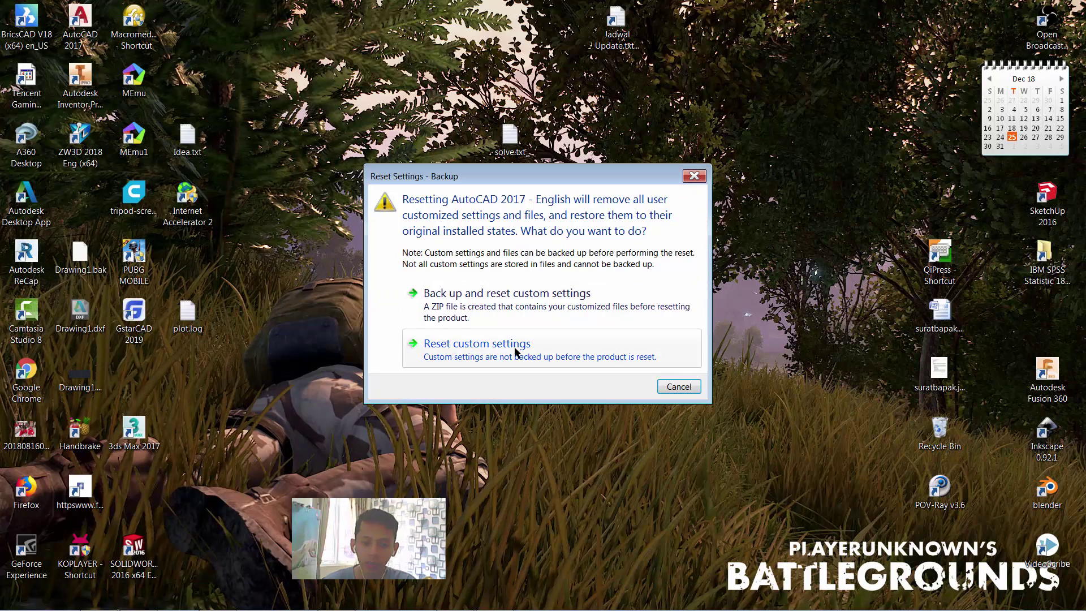
Reset custom settings without a backup and acknowledge the successful reset
{"action": "left_click", "coordinate": [499, 350]}
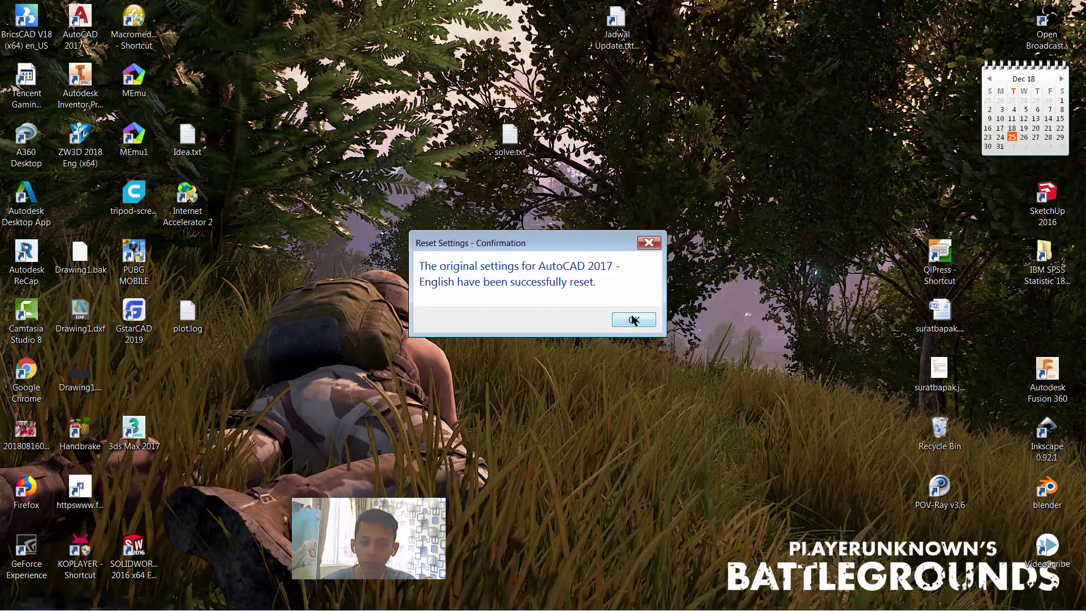
{"action": "left_click", "coordinate": [631, 319]}
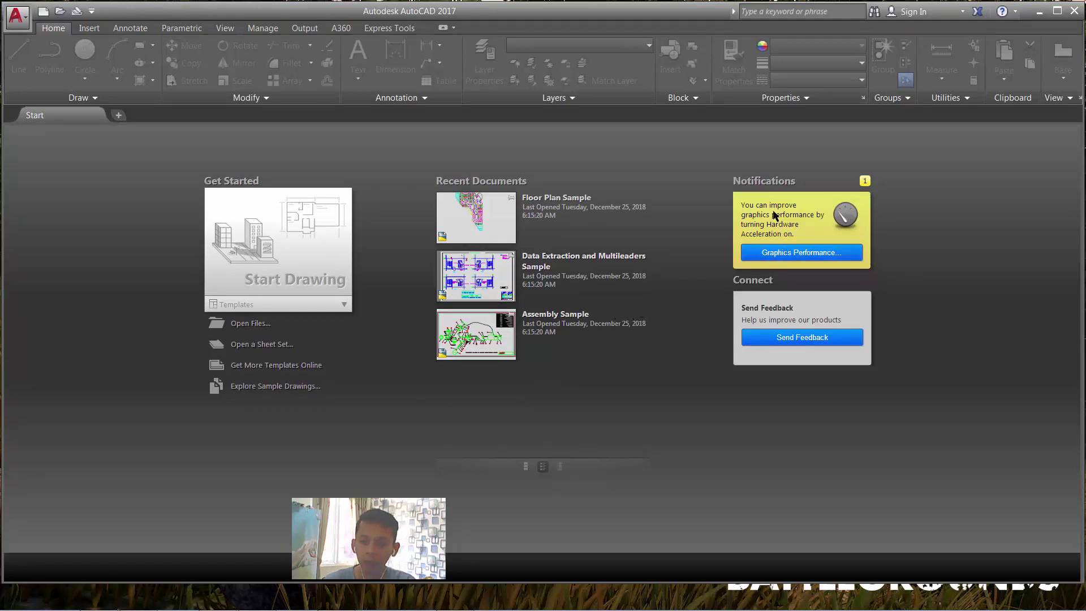
Open Graphics Performance from the Start page notification and try switching Hardware Acceleration on
{"action": "left_click", "coordinate": [790, 256]}
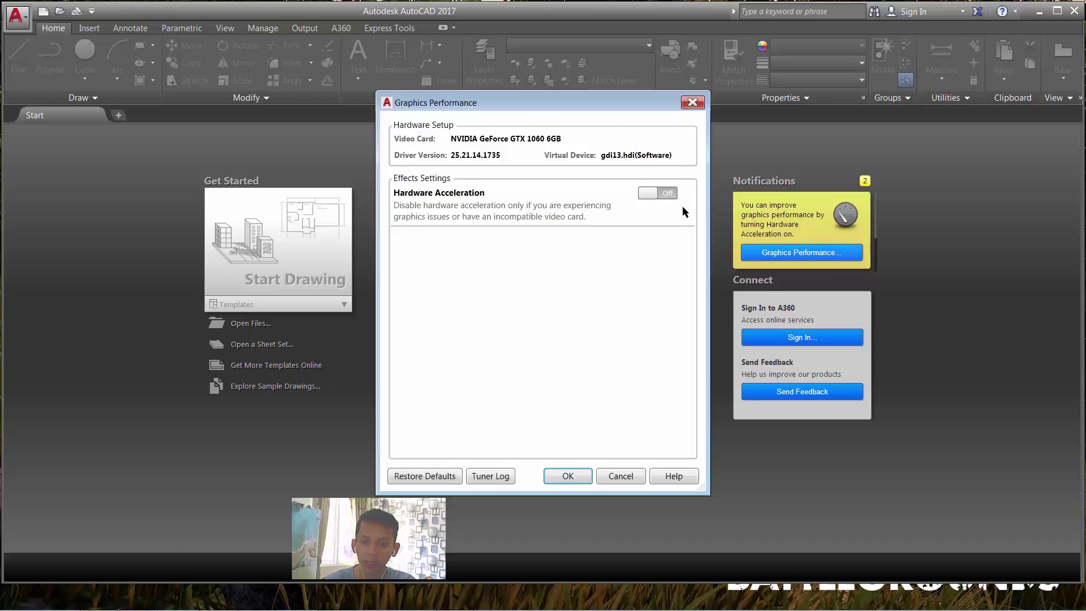
{"action": "left_click", "coordinate": [650, 196]}
Bring back the solve.txt notes and search the Start menu for regedit
{"action": "key", "text": "alt+Tab"}
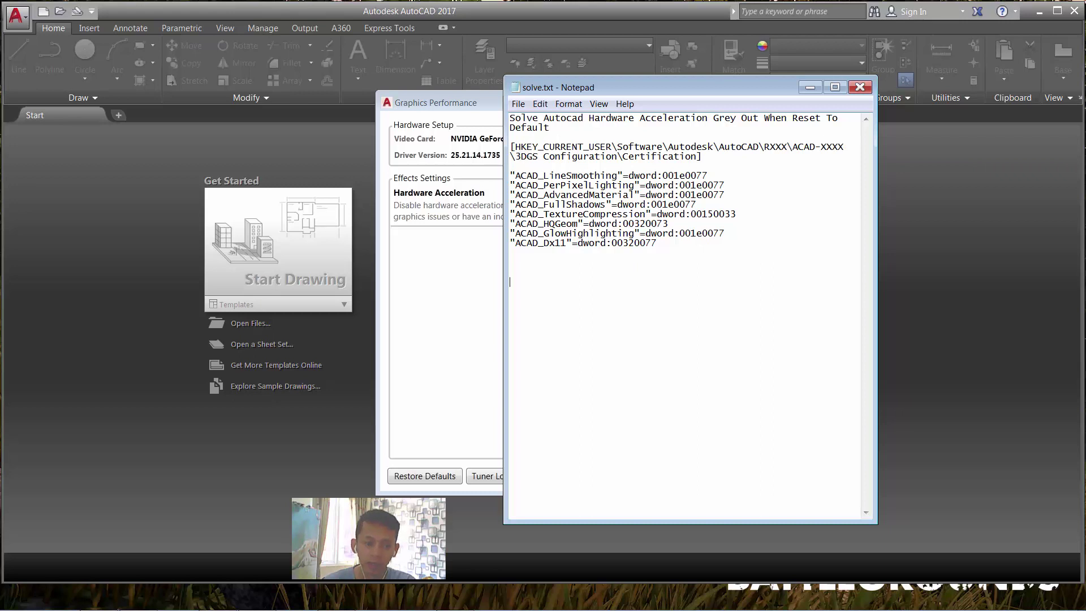
{"action": "left_click", "coordinate": [24, 599]}
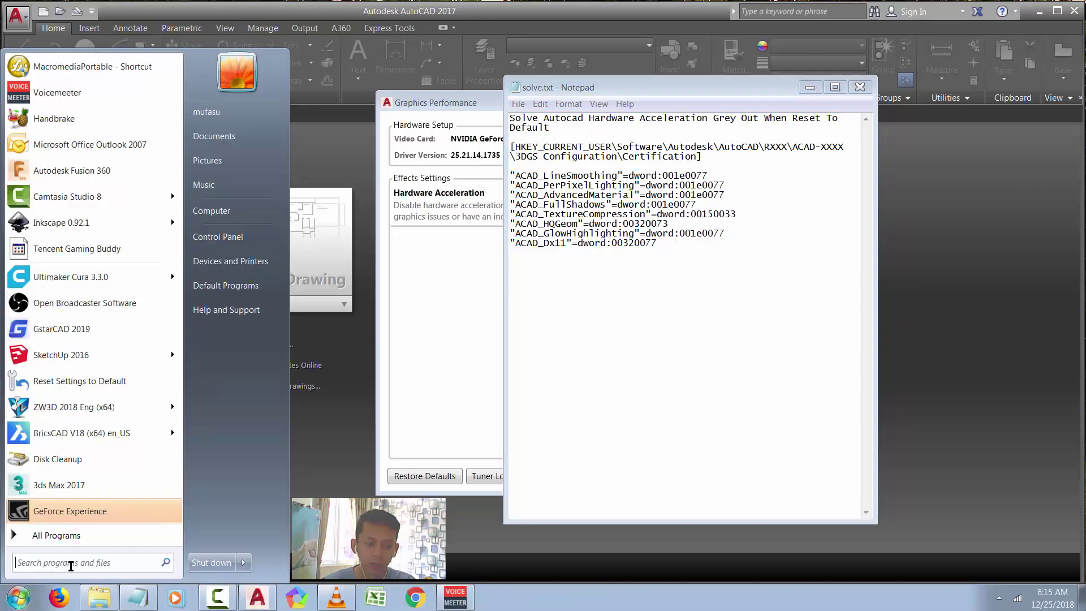
{"action": "left_click", "coordinate": [80, 566]}
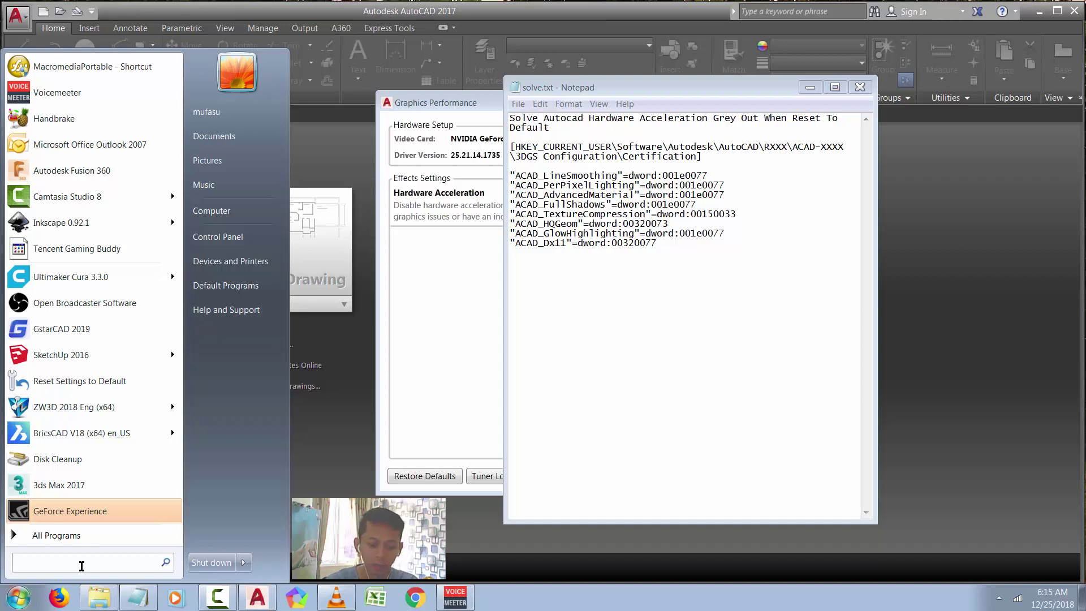
{"action": "type", "text": "regedit"}
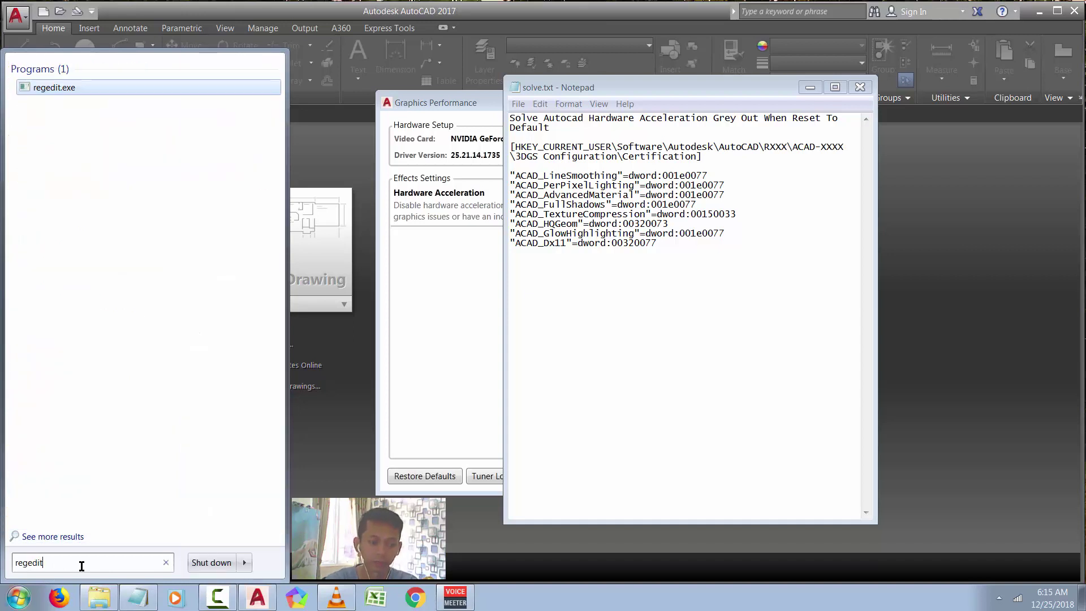
Launch Registry Editor and arrange it beside the solve.txt notes on the right
{"action": "left_click", "coordinate": [54, 88]}
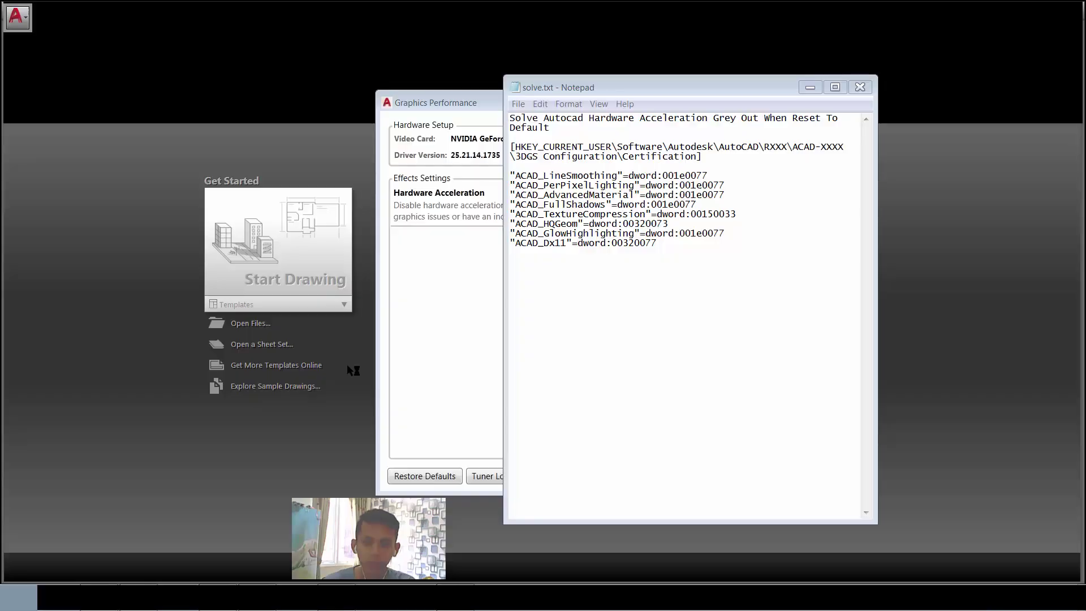
{"action": "key", "text": "Return"}
{"action": "key", "text": "alt+Tab"}
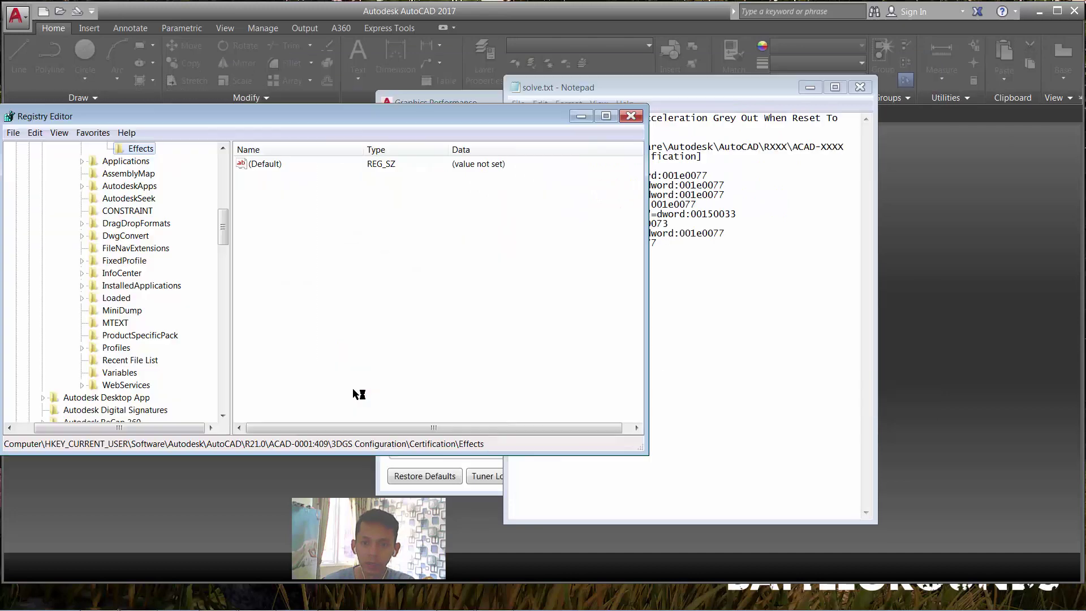
{"action": "key", "text": "alt+space"}
{"action": "key", "text": "m"}
{"action": "left_click_drag", "start_coordinate": [817, 75], "coordinate": [827, 74]}
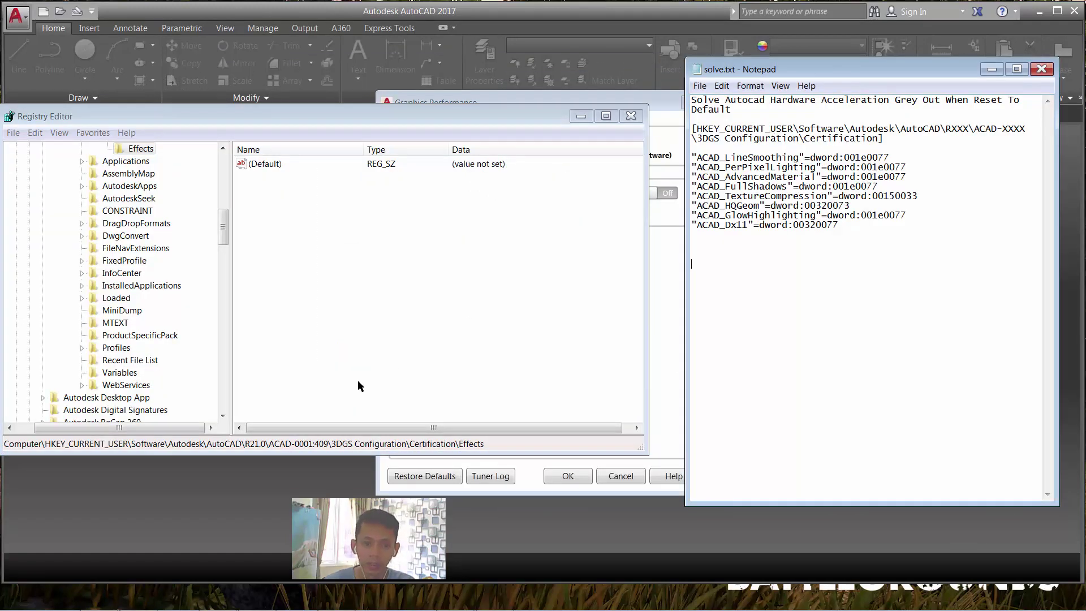
{"action": "left_click_drag", "start_coordinate": [221, 232], "coordinate": [223, 178]}
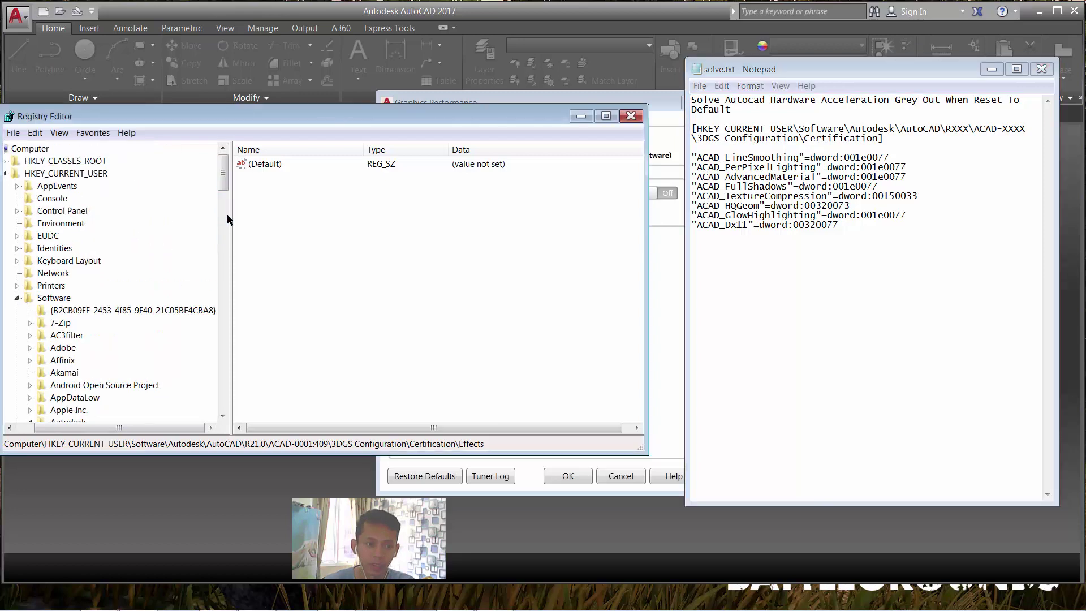
Navigate the registry tree to HKEY_CURRENT_USER\Software\Autodesk\AutoCAD
{"action": "key", "text": "BackSpace"}
{"action": "key", "text": "BackSpace"}
{"action": "key", "text": "BackSpace"}
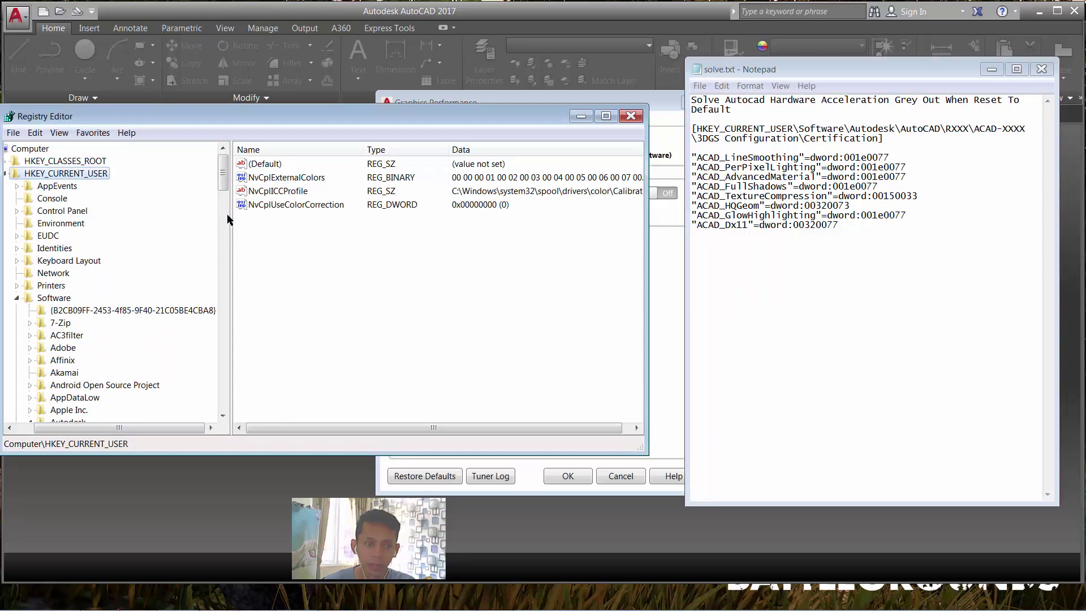
{"action": "key", "text": "s"}
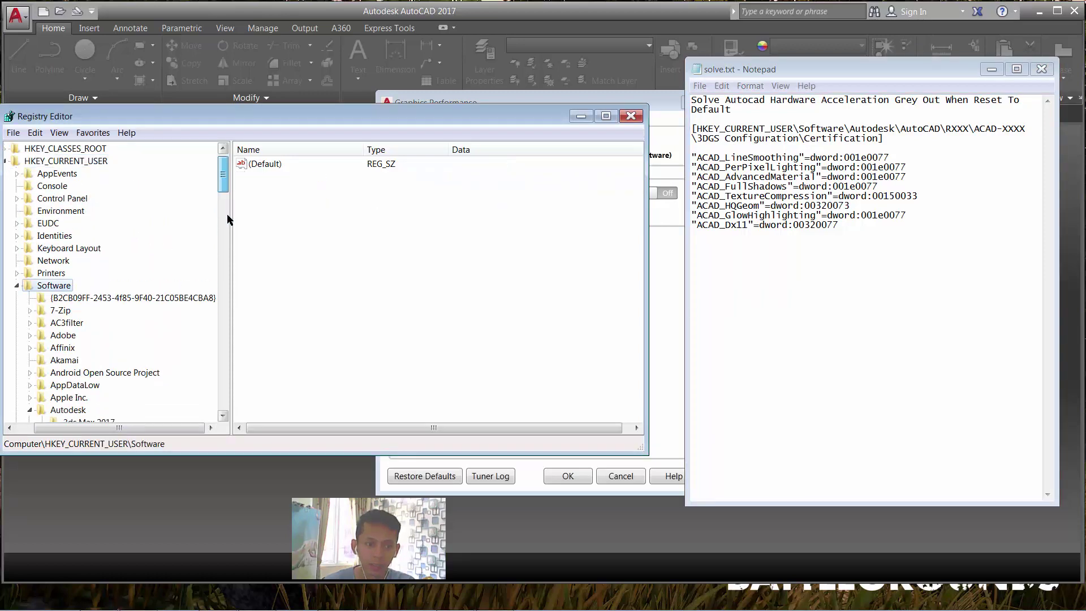
{"action": "scroll", "coordinate": [228, 220], "scroll_direction": "down", "scroll_amount": 4}
{"action": "key", "text": "a"}
{"action": "key", "text": "u"}
{"action": "key", "text": "t"}
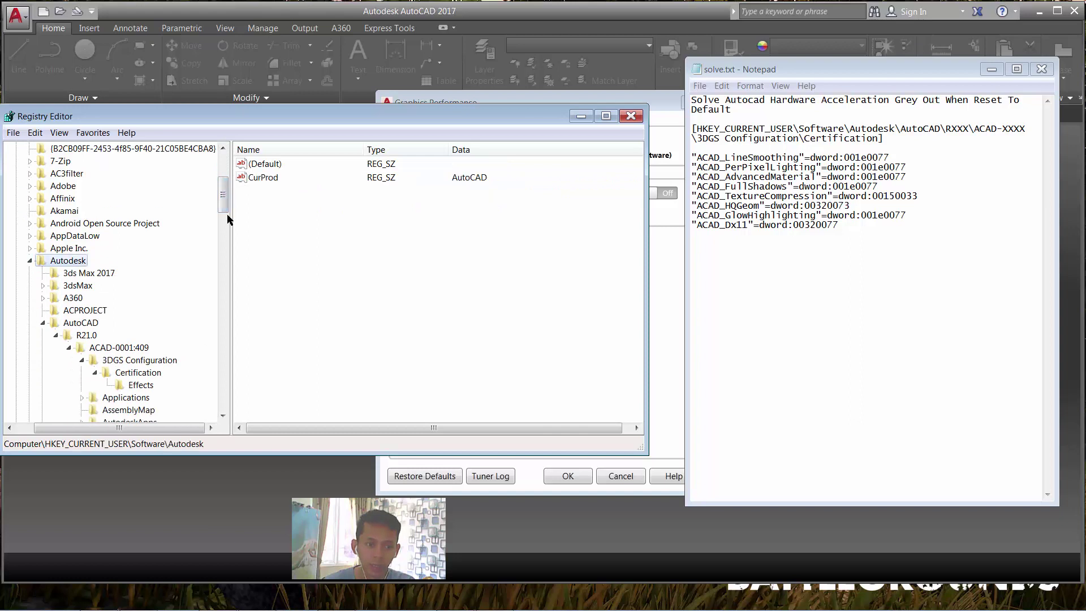
{"action": "key", "text": "o"}
{"action": "key", "text": "c"}
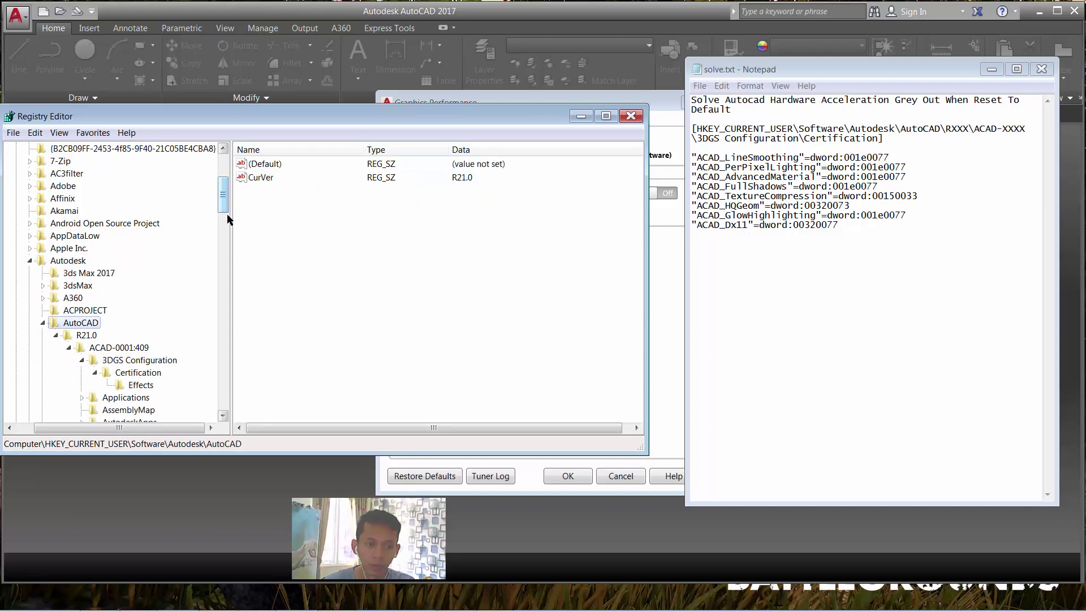
{"action": "scroll", "coordinate": [228, 220], "scroll_direction": "down", "scroll_amount": 3}
{"action": "scroll", "coordinate": [228, 219], "scroll_direction": "down", "scroll_amount": 1}
Descend through R21.0 > ACAD-0001:409 > 3DGS Configuration to the Certification key
{"action": "key", "text": "Down"}
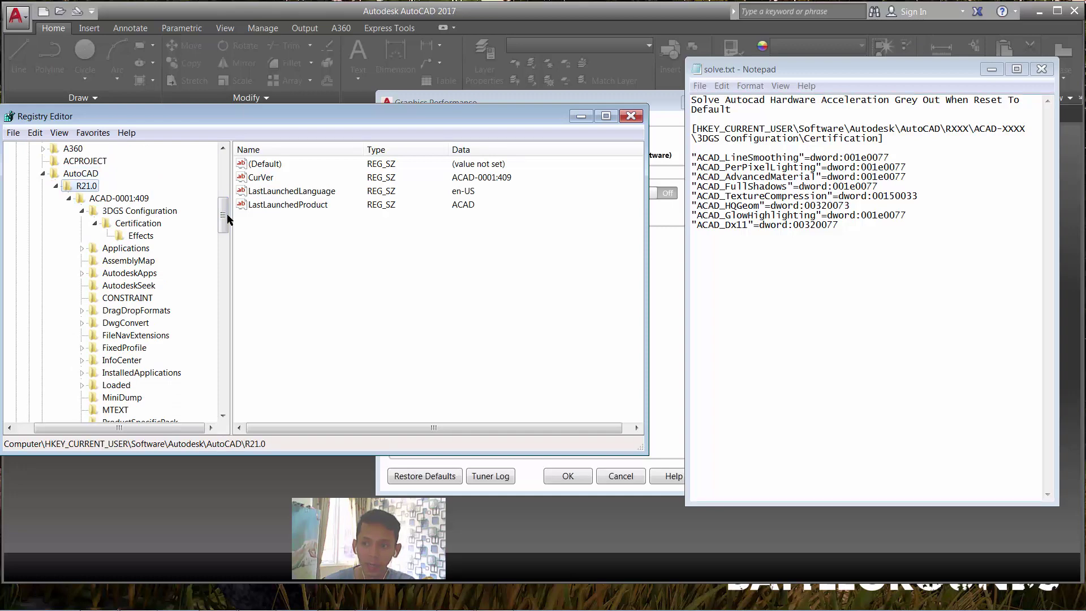
{"action": "key", "text": "Down"}
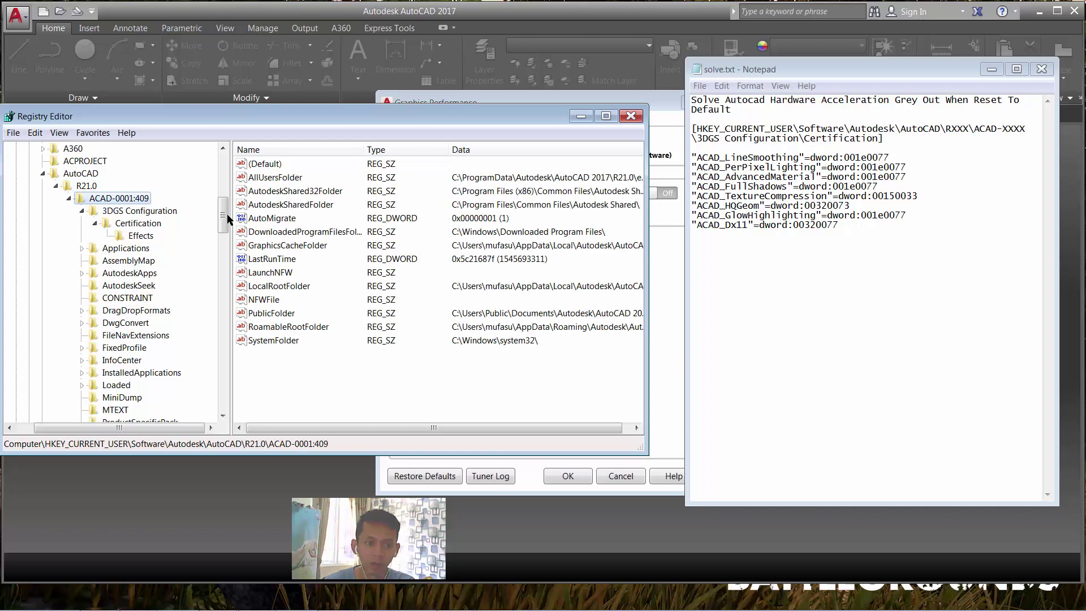
{"action": "key", "text": "Down"}
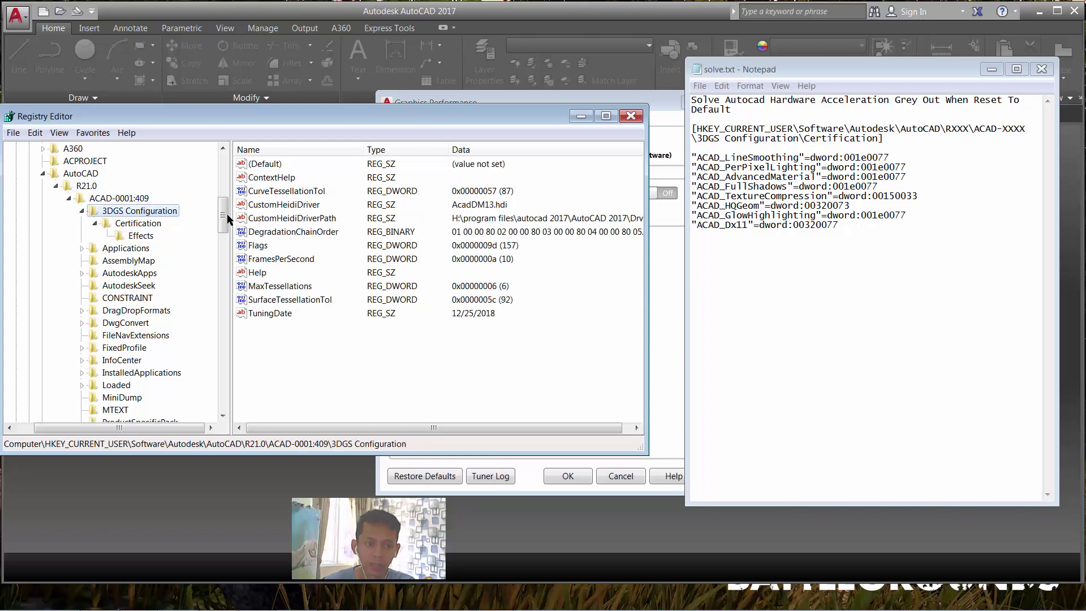
{"action": "key", "text": "Down"}
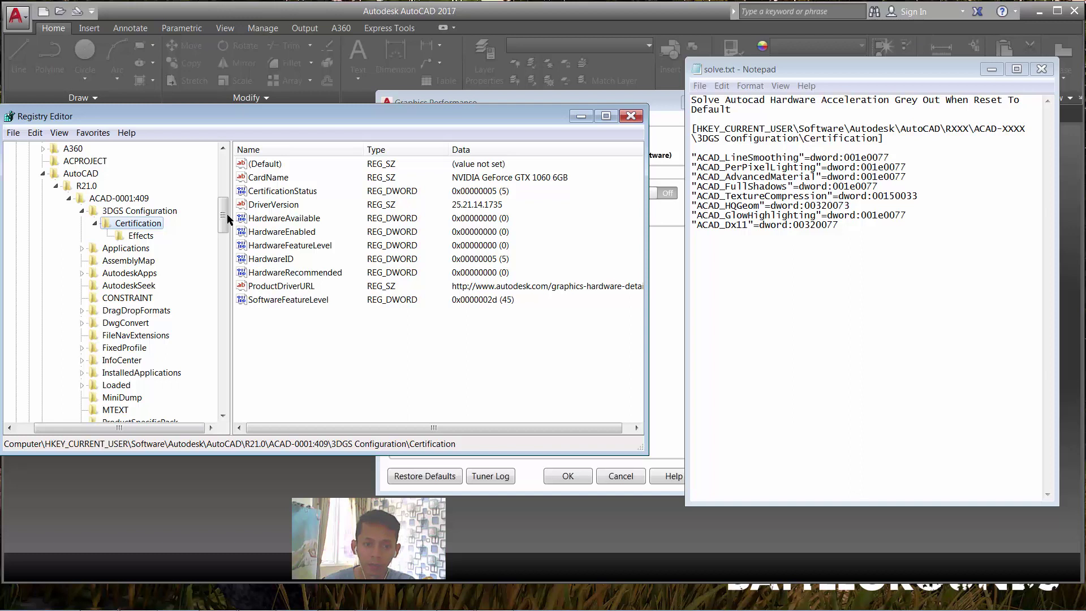
Set HardwareAvailable and HardwareEnabled to 1
{"action": "left_click", "coordinate": [227, 218]}
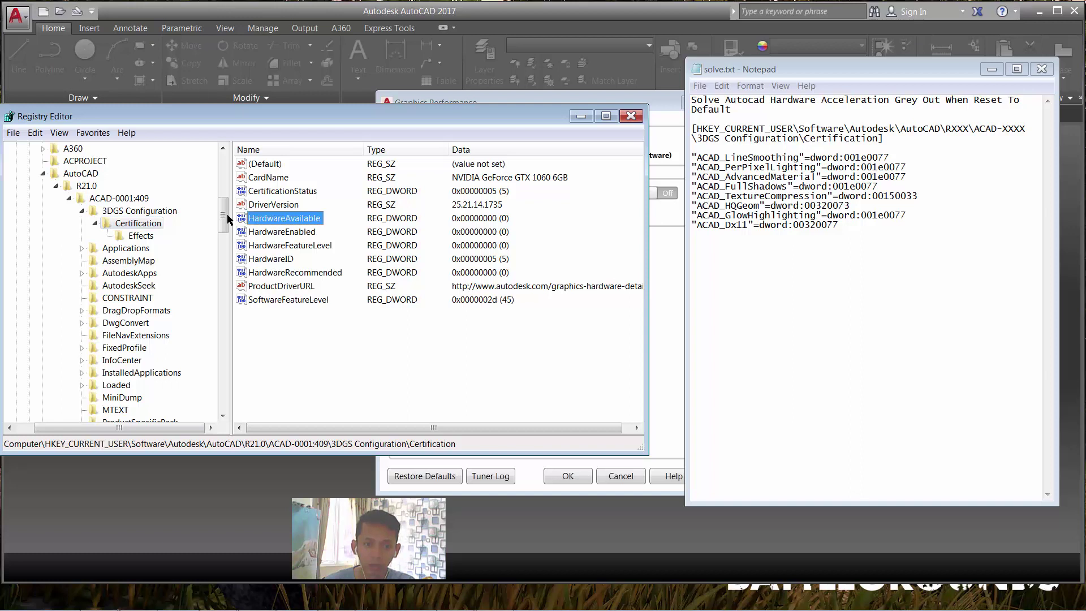
{"action": "key", "text": "Return"}
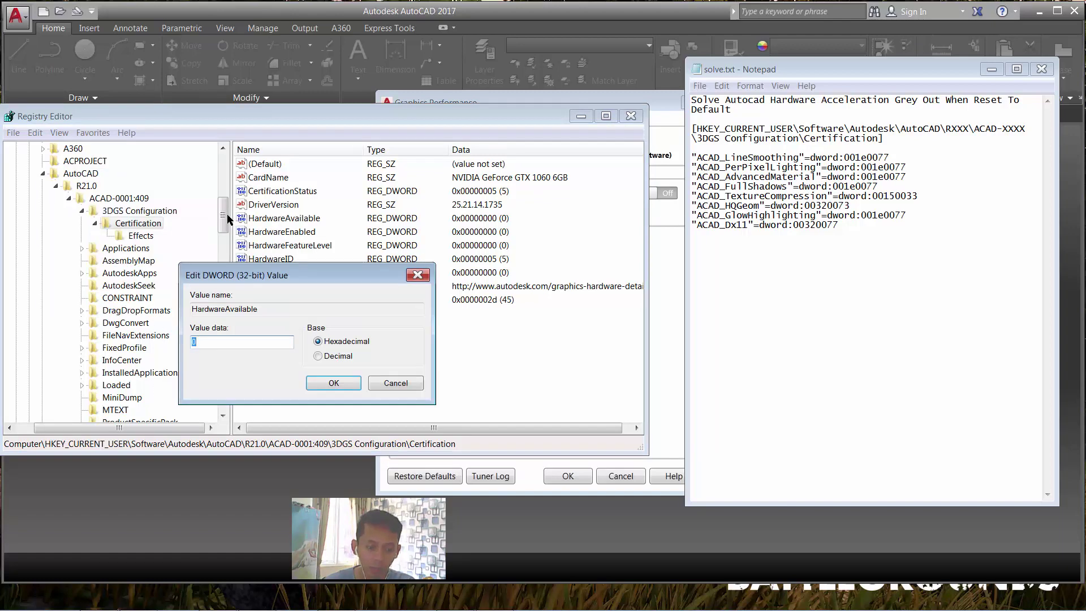
{"action": "type", "text": "1"}
{"action": "key", "text": "Return"}
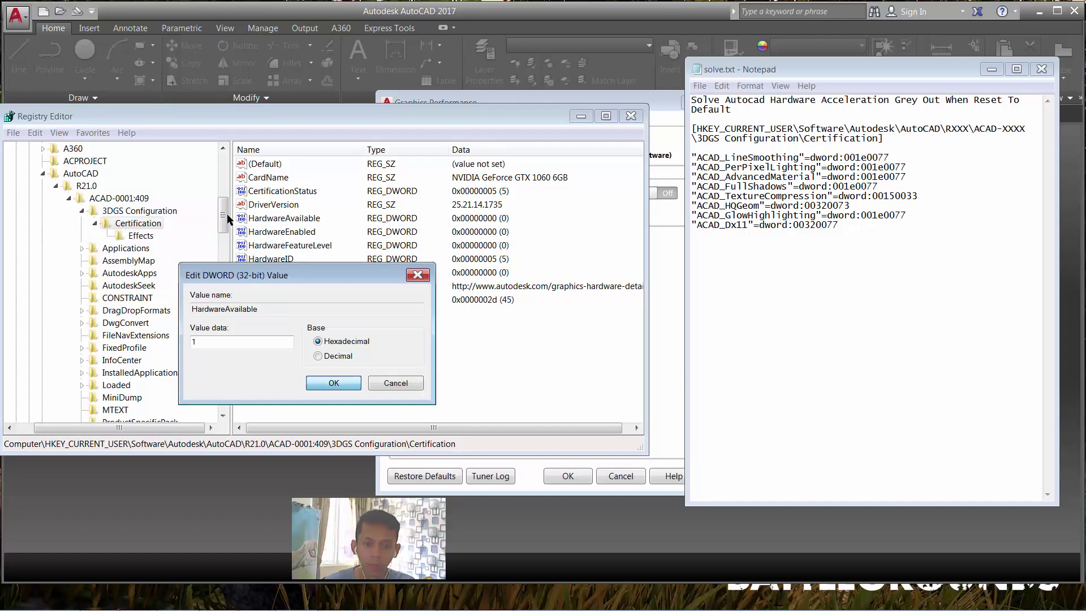
{"action": "key", "text": "Down"}
{"action": "key", "text": "Return"}
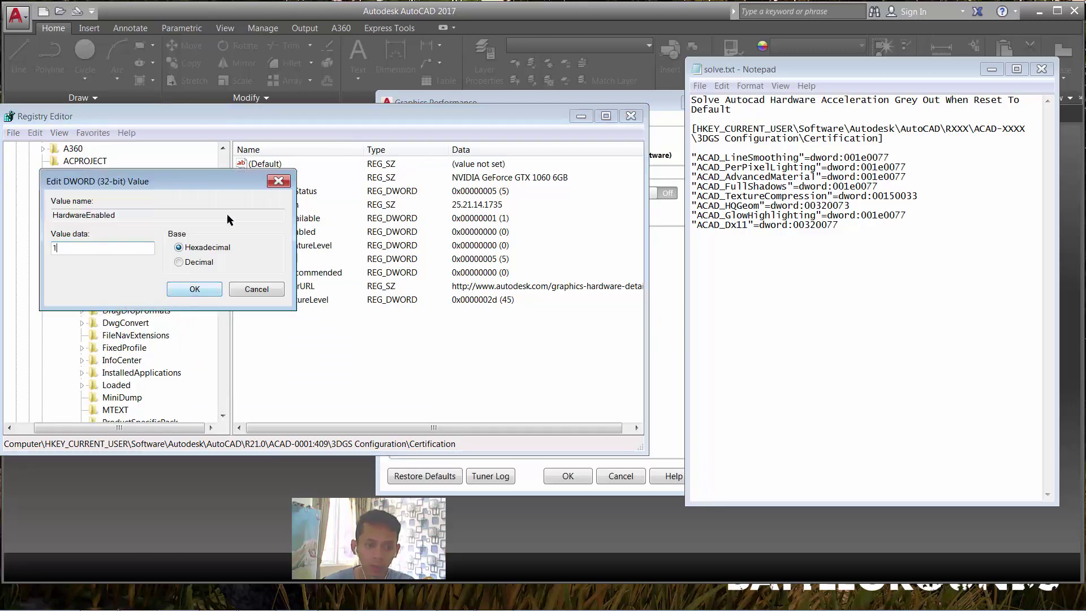
{"action": "key", "text": "Return"}
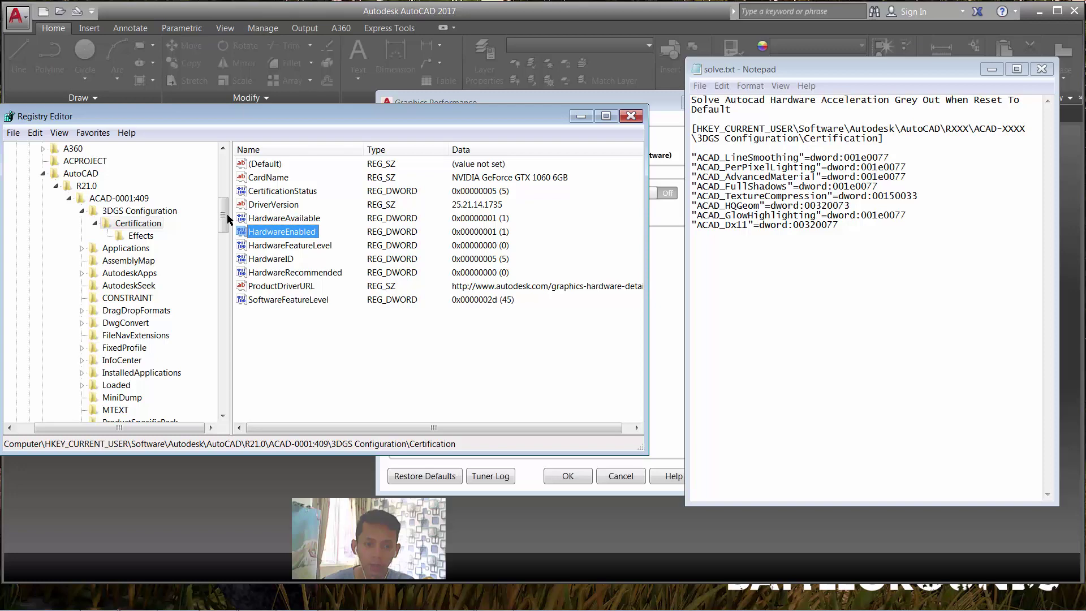
Set HardwareFeatureLevel to hex 50 (80)
{"action": "key", "text": "Down"}
{"action": "key", "text": "Return"}
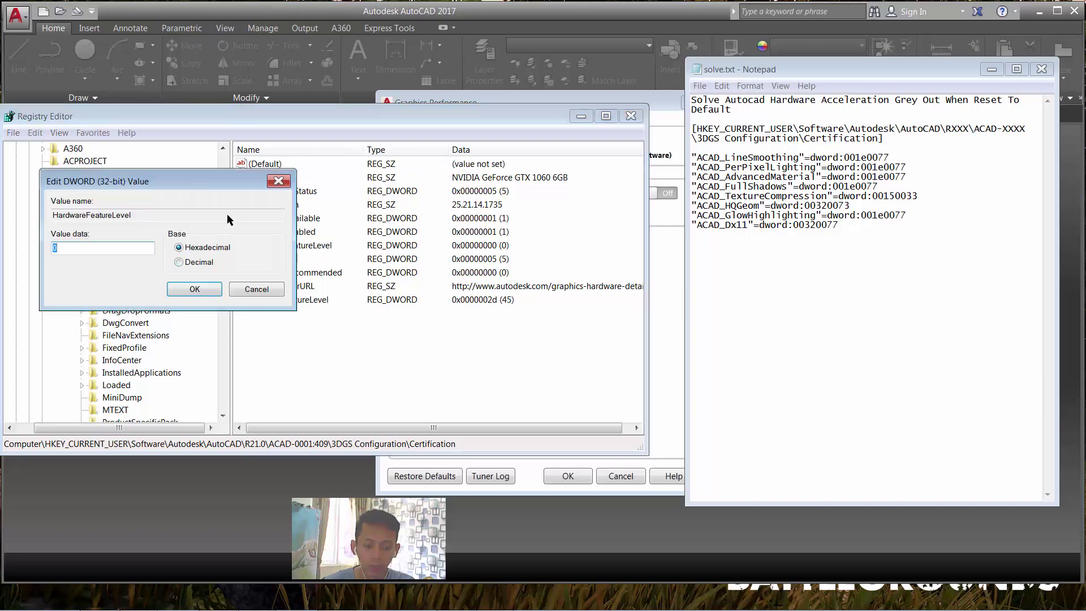
{"action": "type", "text": "50"}
{"action": "key", "text": "Return"}
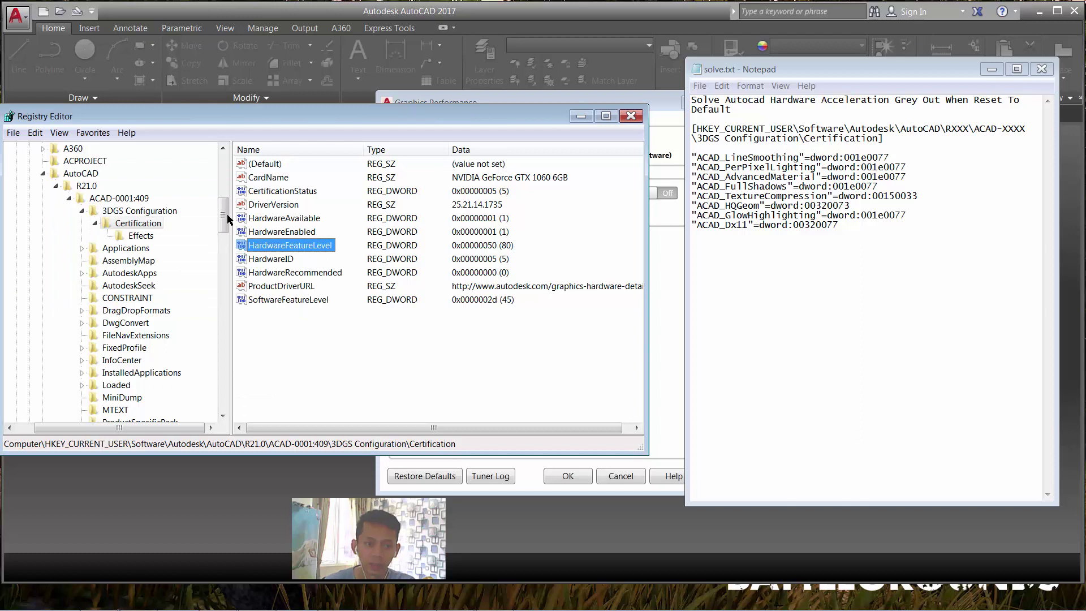
Export the Certification\Effects key to Documents as 'solve autocad AH' .reg
{"action": "key", "text": "Tab"}
{"action": "key", "text": "Down"}
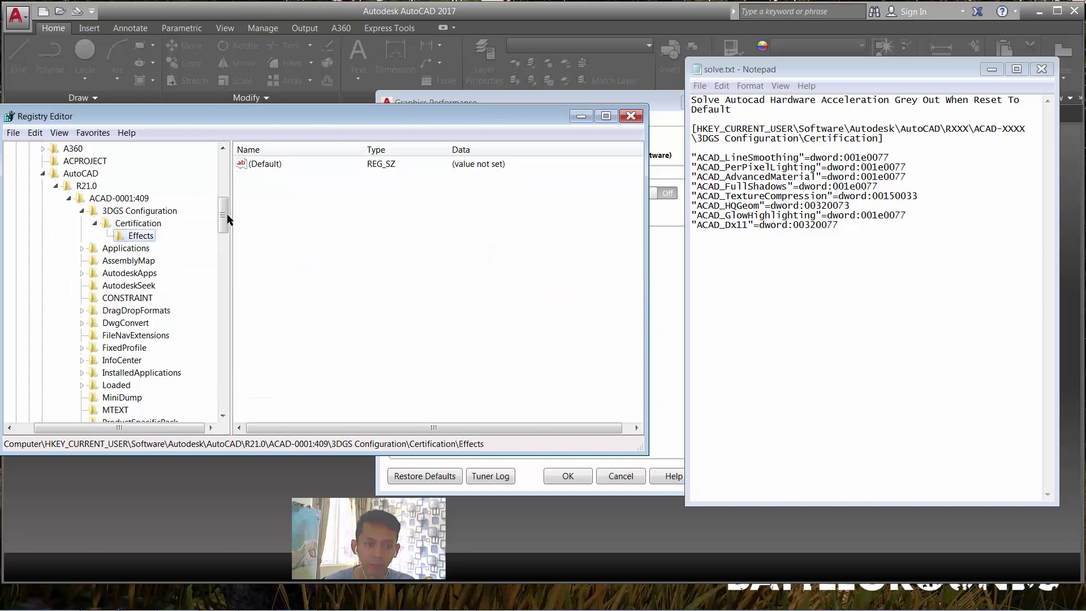
{"action": "key", "text": "alt"}
{"action": "key", "text": "f"}
{"action": "key", "text": "Down"}
{"action": "key", "text": "Down"}
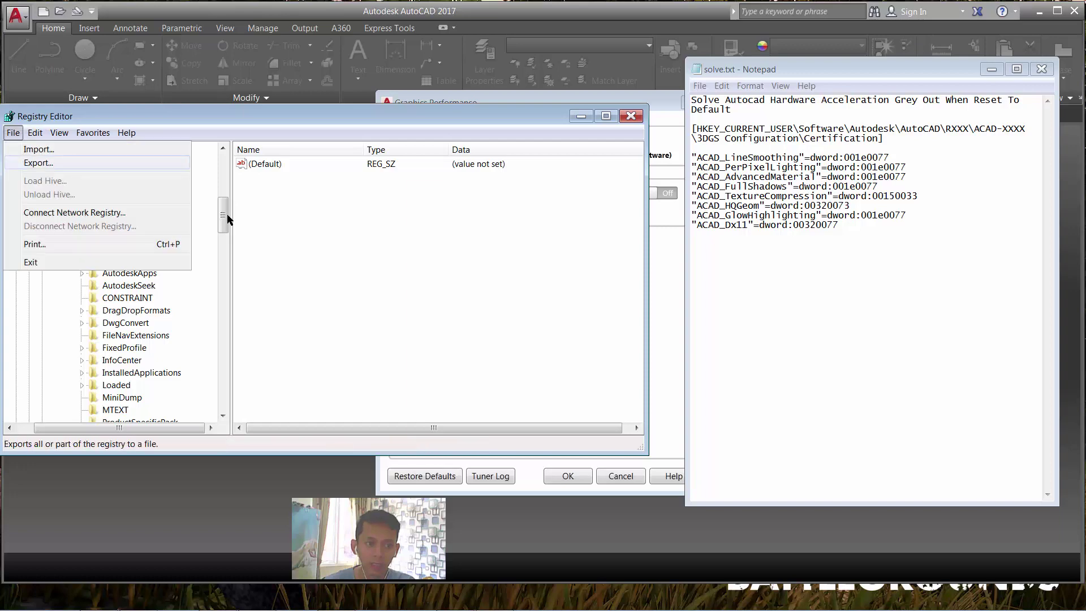
{"action": "key", "text": "Return"}
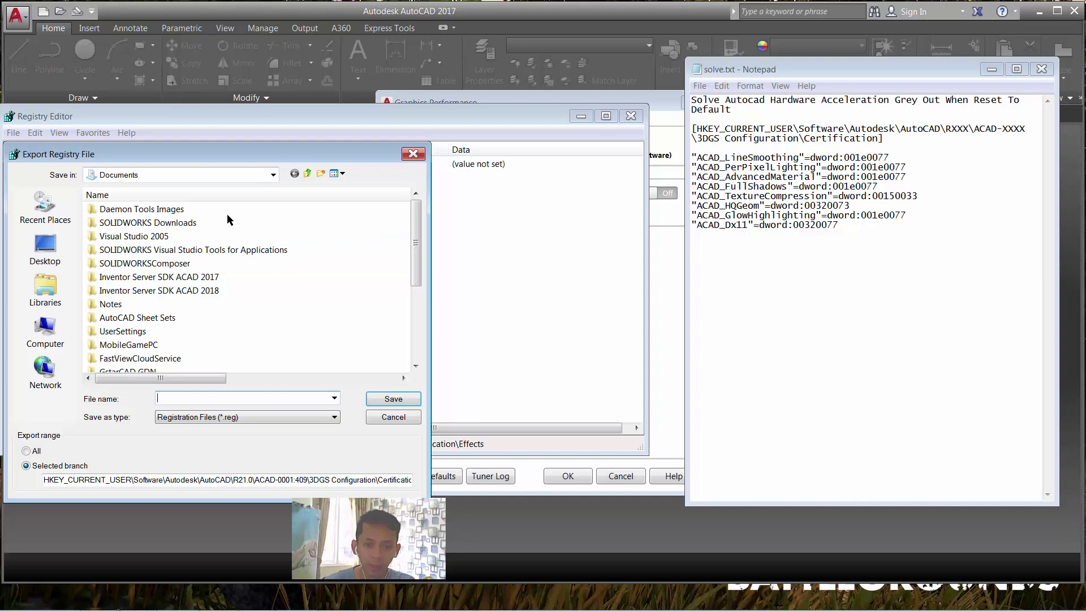
{"action": "scroll", "coordinate": [226, 213], "scroll_direction": "down", "scroll_amount": 3}
{"action": "scroll", "coordinate": [226, 214], "scroll_direction": "down", "scroll_amount": 1}
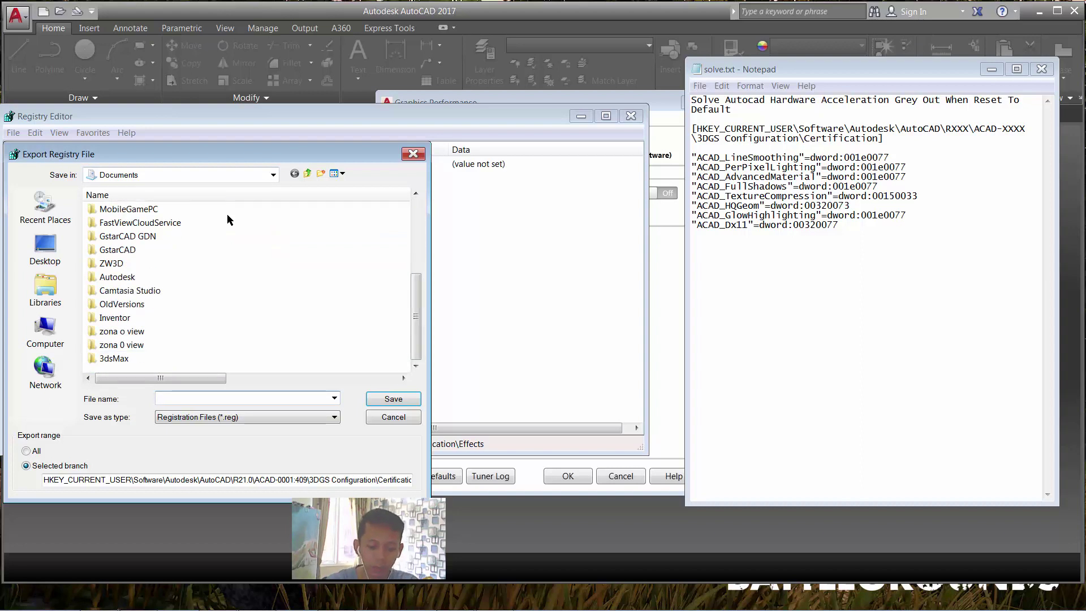
{"action": "type", "text": "solve a"}
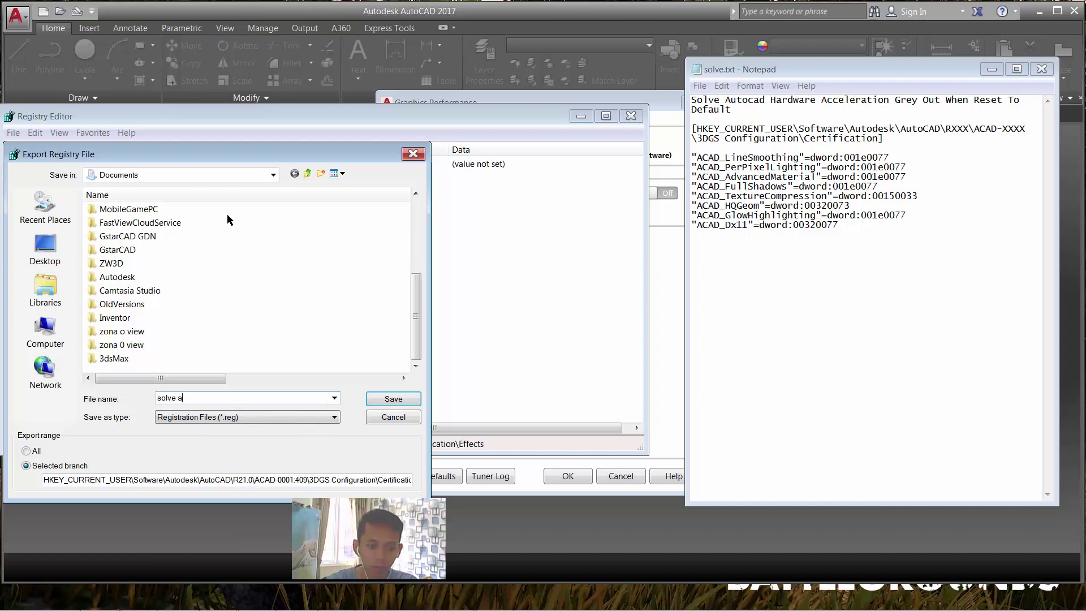
{"action": "type", "text": "utocad AH"}
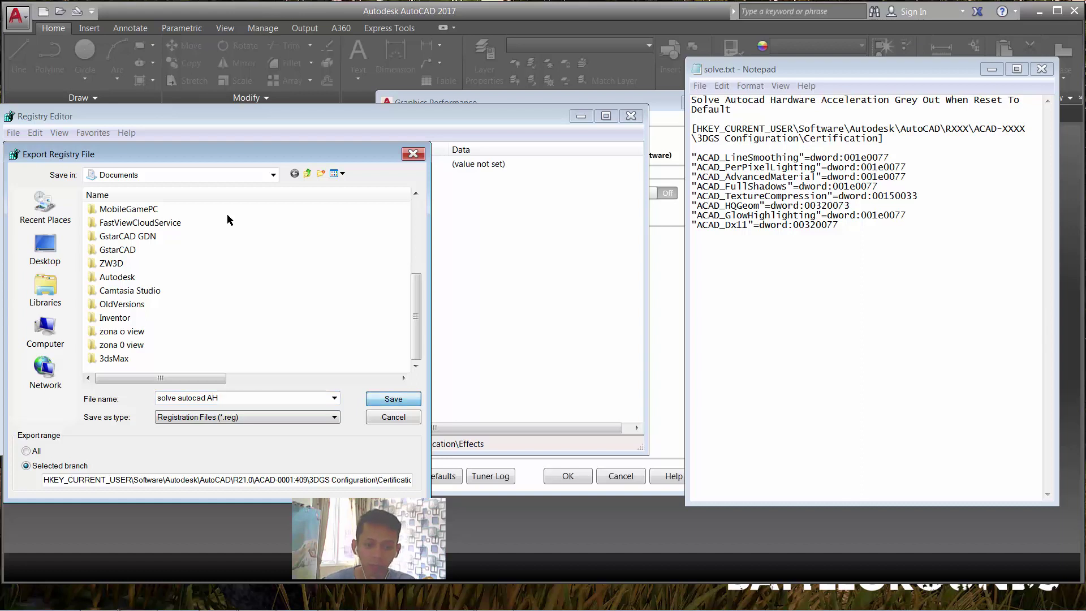
{"action": "key", "text": "Return"}
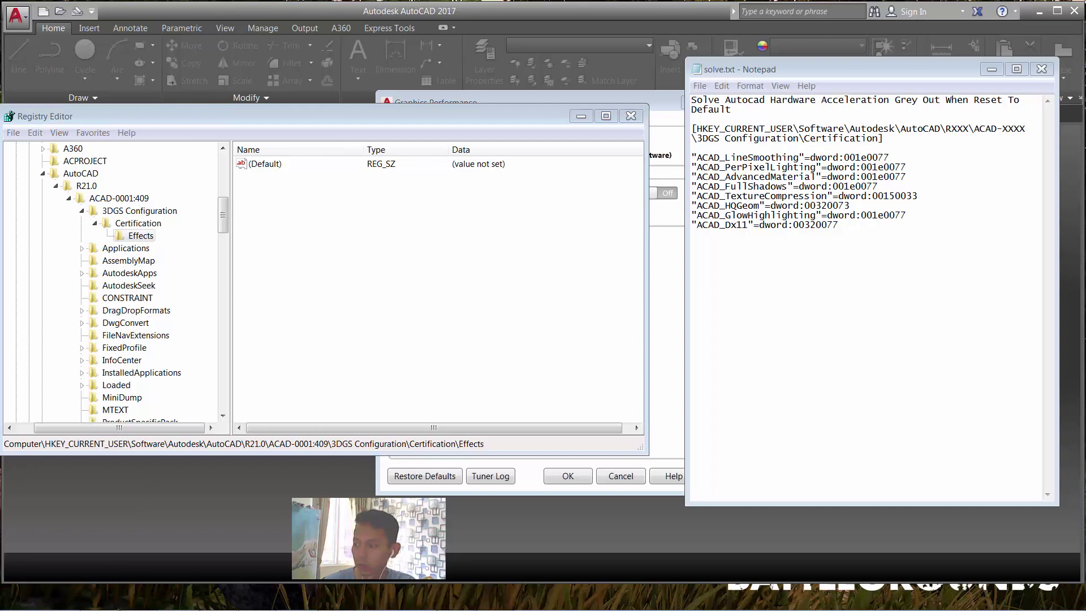
Find solve autocad AH.reg in Documents and open it with Notepad
{"action": "key", "text": "super+e"}
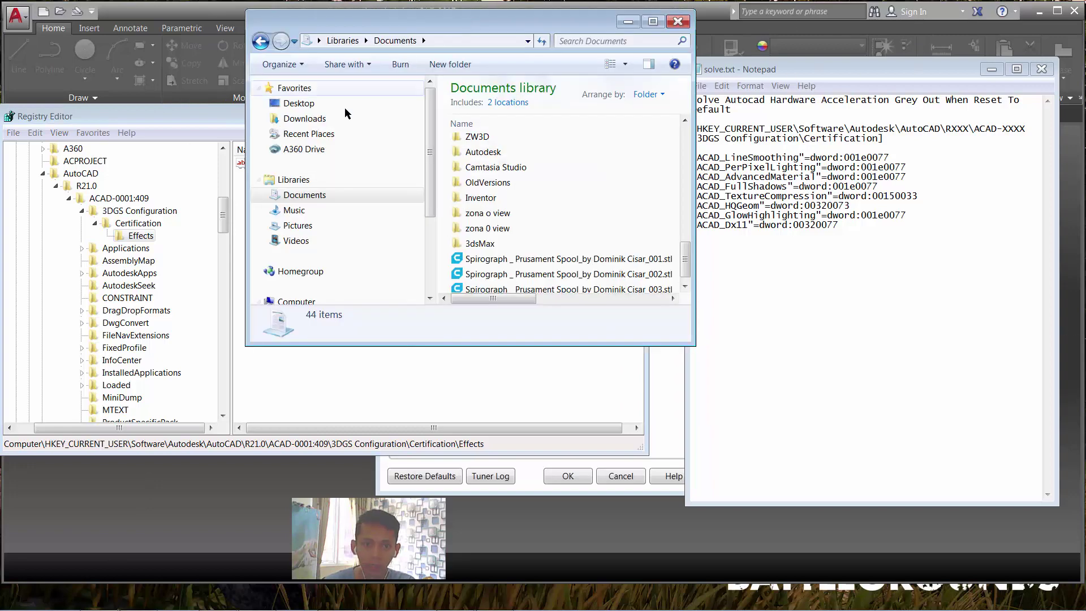
{"action": "left_click_drag", "start_coordinate": [685, 144], "coordinate": [693, 277]}
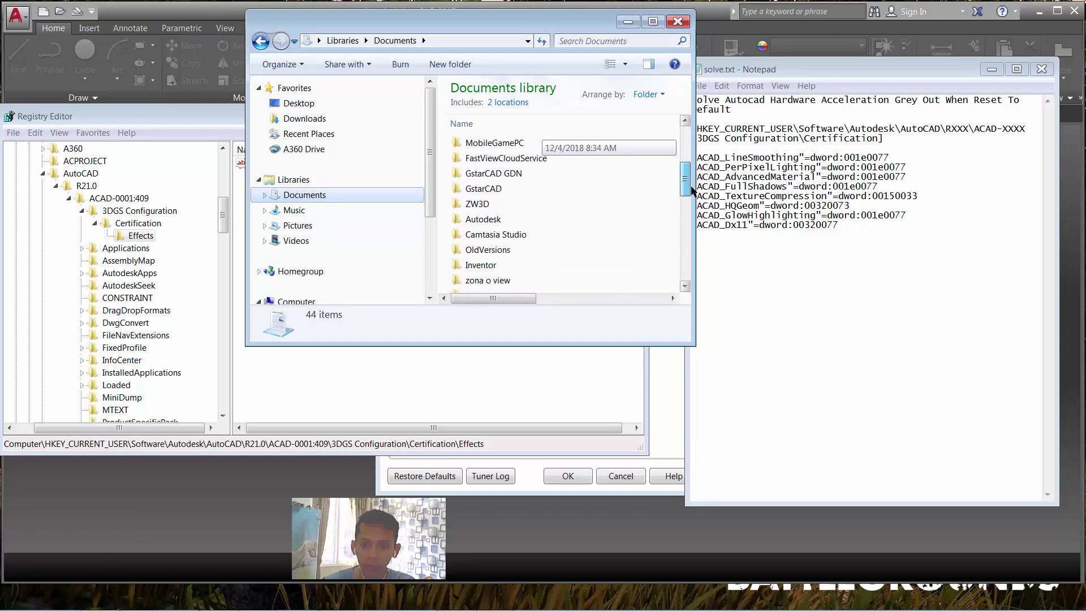
{"action": "left_click", "coordinate": [498, 286]}
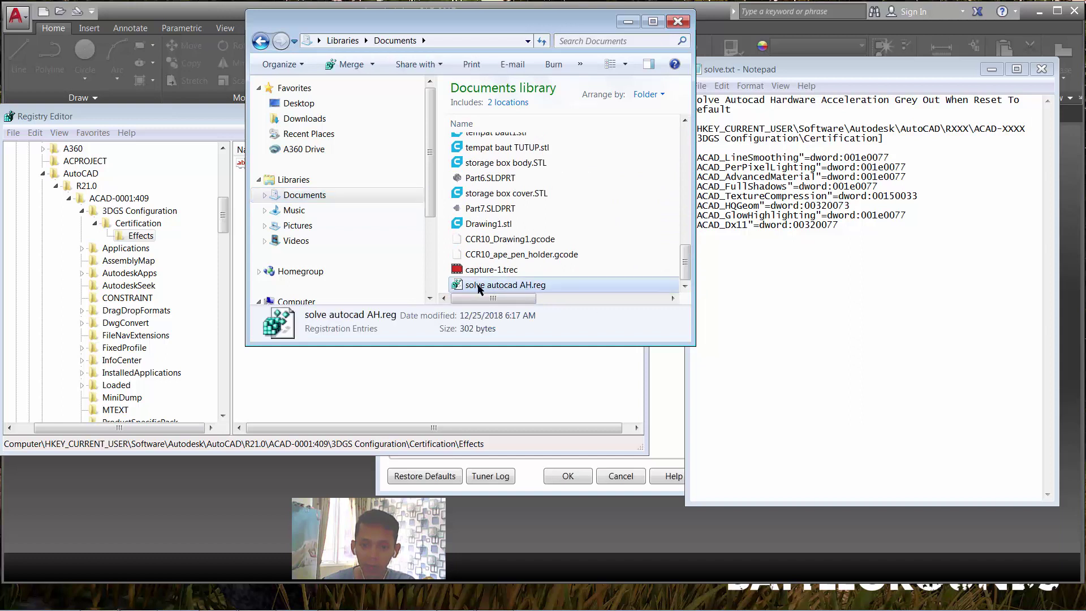
{"action": "right_click", "coordinate": [499, 287]}
{"action": "mouse_move", "coordinate": [538, 366]}
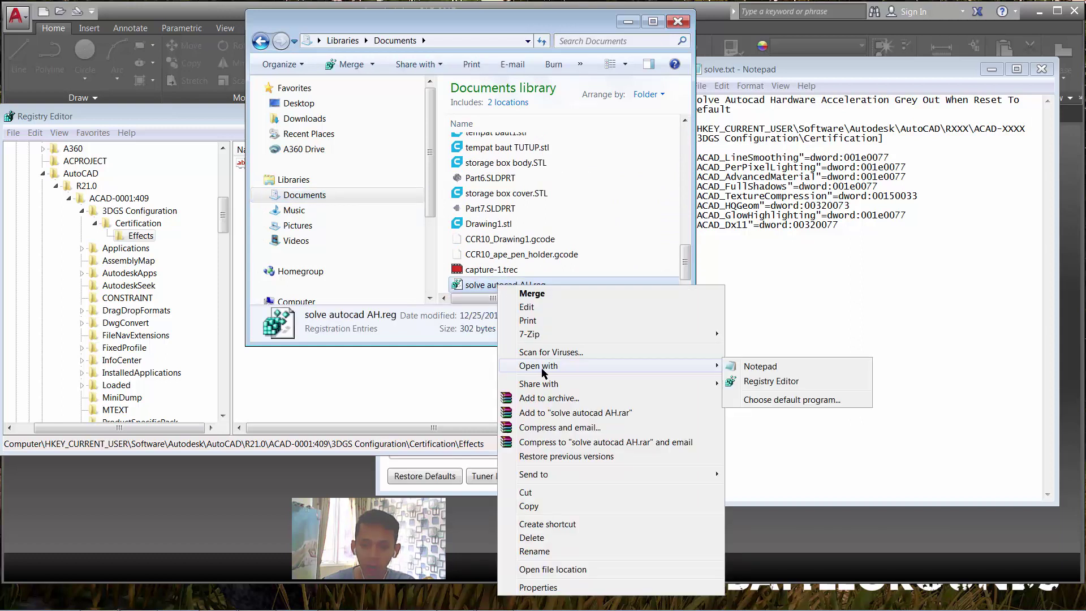
{"action": "left_click", "coordinate": [773, 367]}
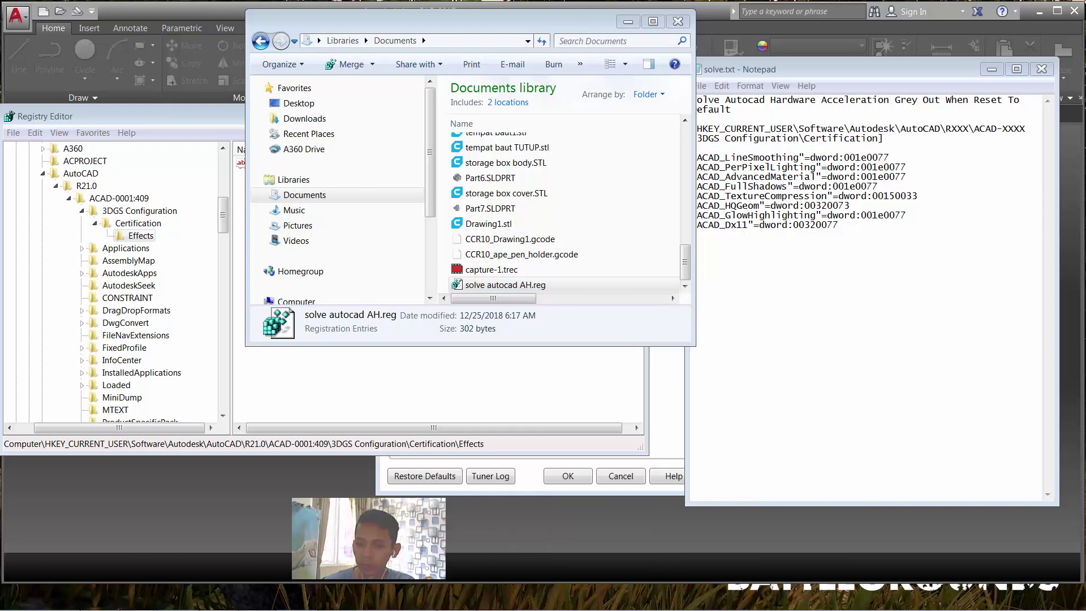
Move the .reg Notepad aside and copy the eight ACAD_ dword lines from solve.txt
{"action": "left_click_drag", "start_coordinate": [831, 78], "coordinate": [535, 97]}
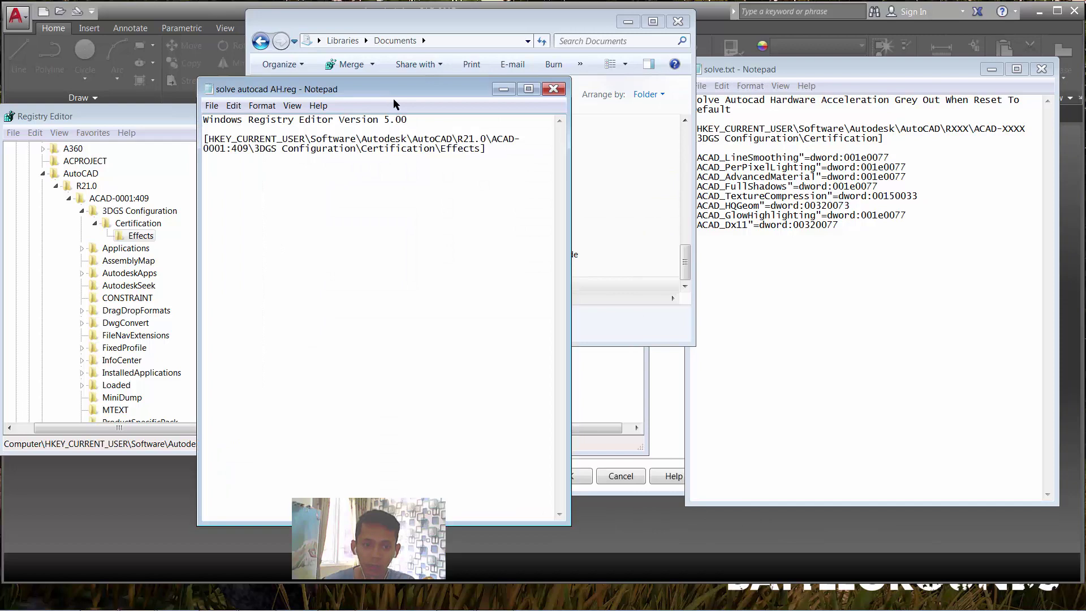
{"action": "left_click_drag", "start_coordinate": [400, 89], "coordinate": [323, 111]}
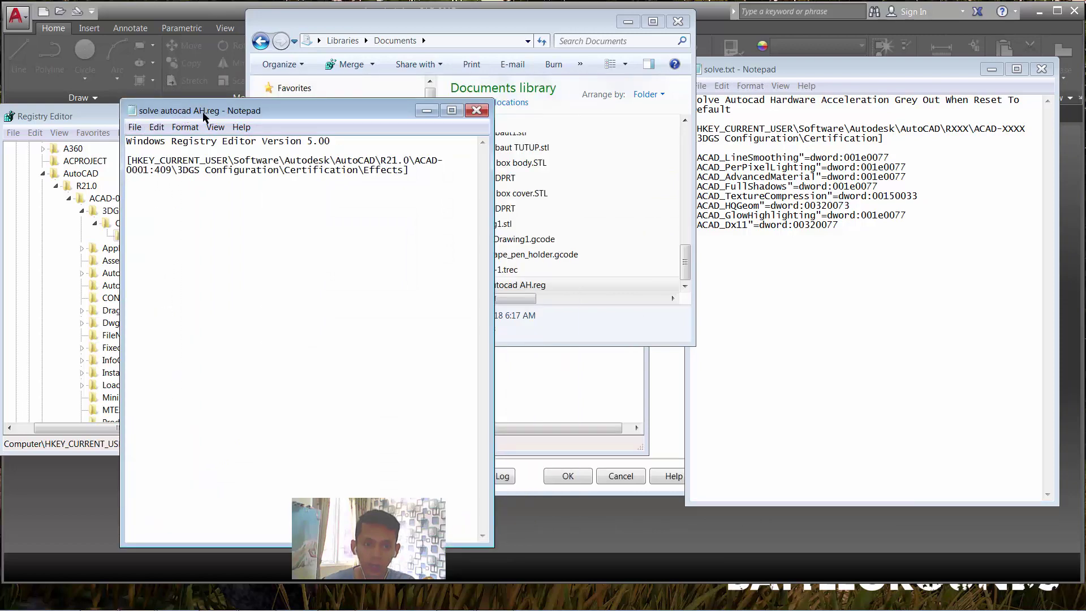
{"action": "left_click", "coordinate": [249, 191]}
{"action": "left_click", "coordinate": [854, 236]}
{"action": "left_click_drag", "start_coordinate": [848, 226], "coordinate": [682, 167]}
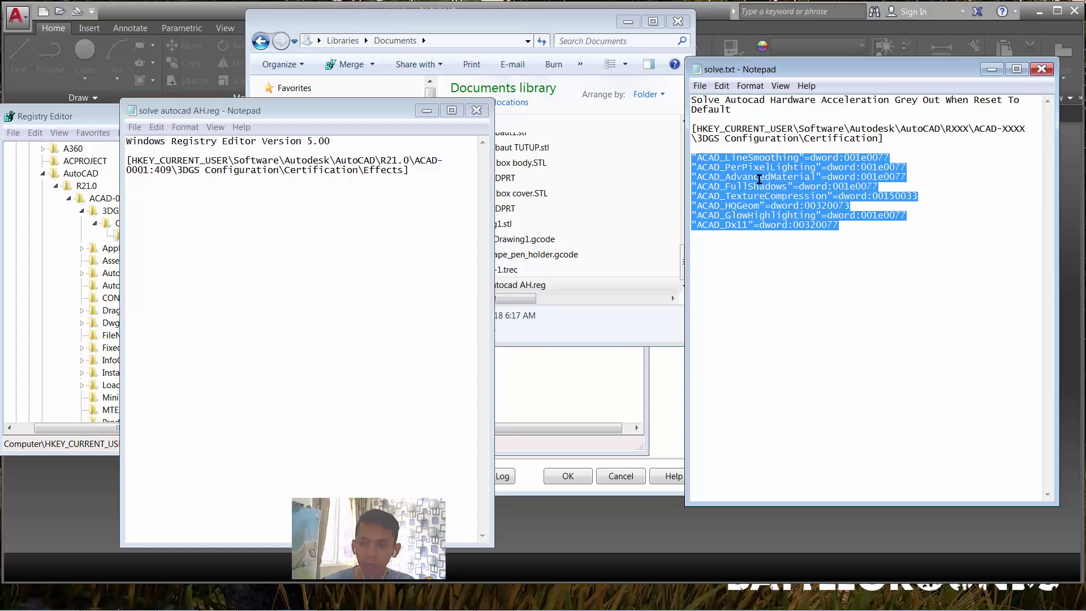
{"action": "right_click", "coordinate": [758, 179]}
{"action": "left_click", "coordinate": [795, 220]}
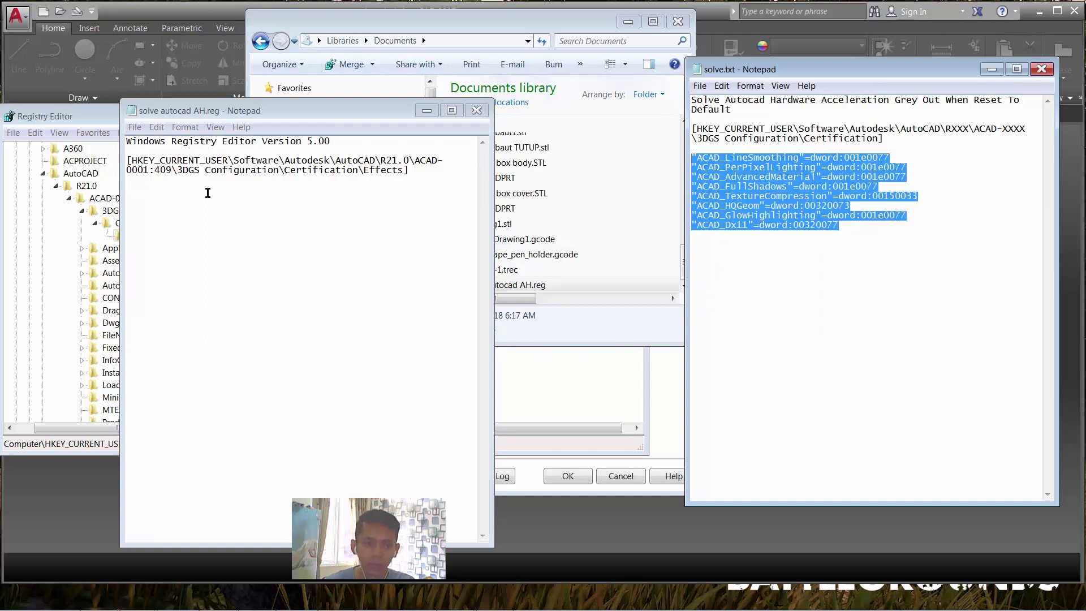
Paste the ACAD_ lines under the Effects key header and save solve autocad AH.reg
{"action": "left_click", "coordinate": [149, 184]}
{"action": "right_click", "coordinate": [139, 184]}
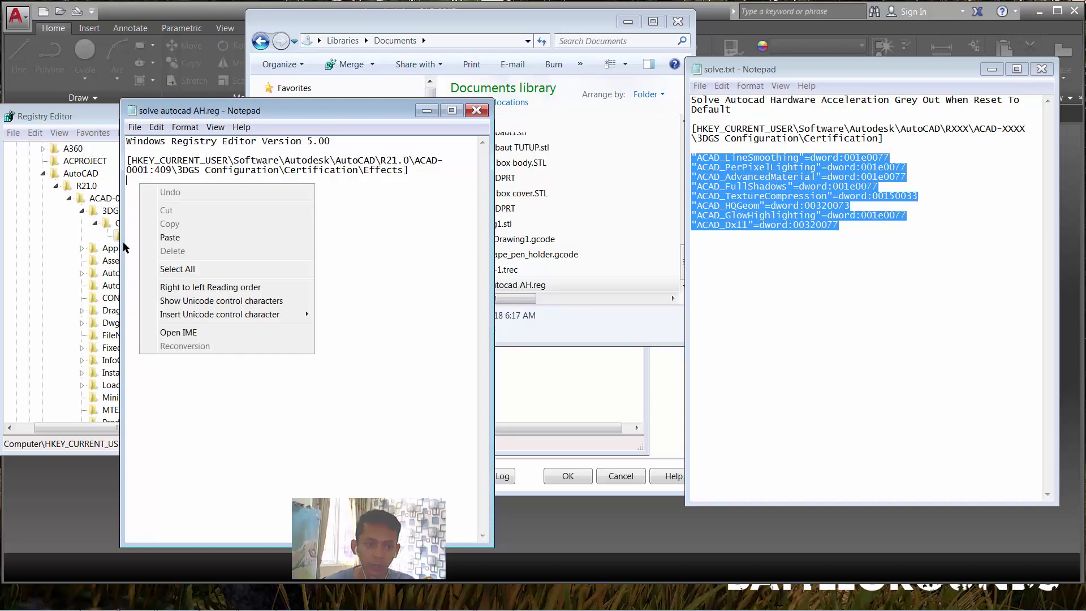
{"action": "left_click", "coordinate": [170, 235]}
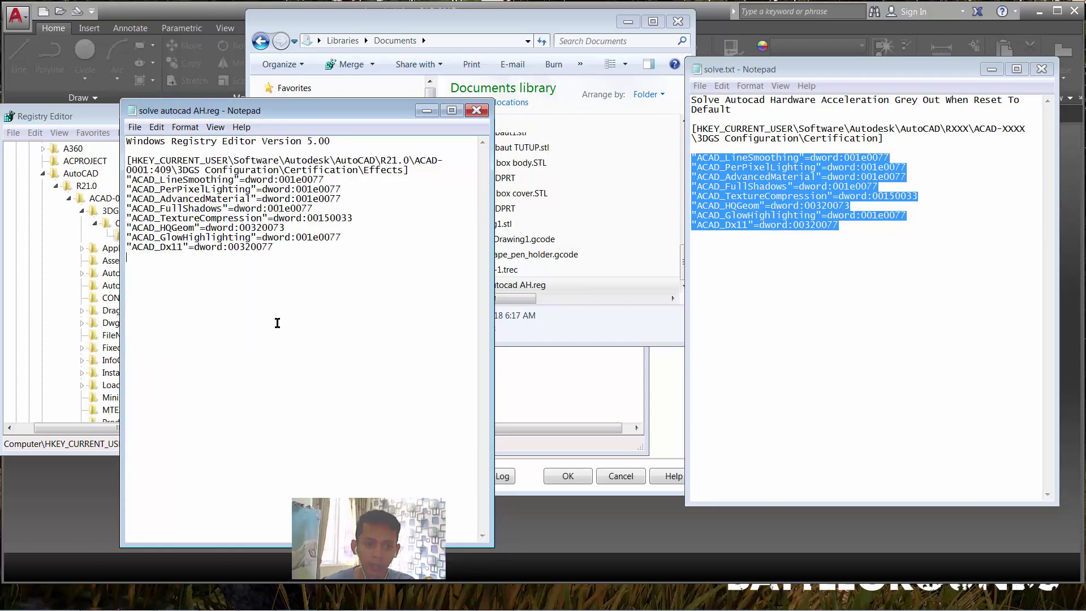
{"action": "left_click", "coordinate": [134, 127]}
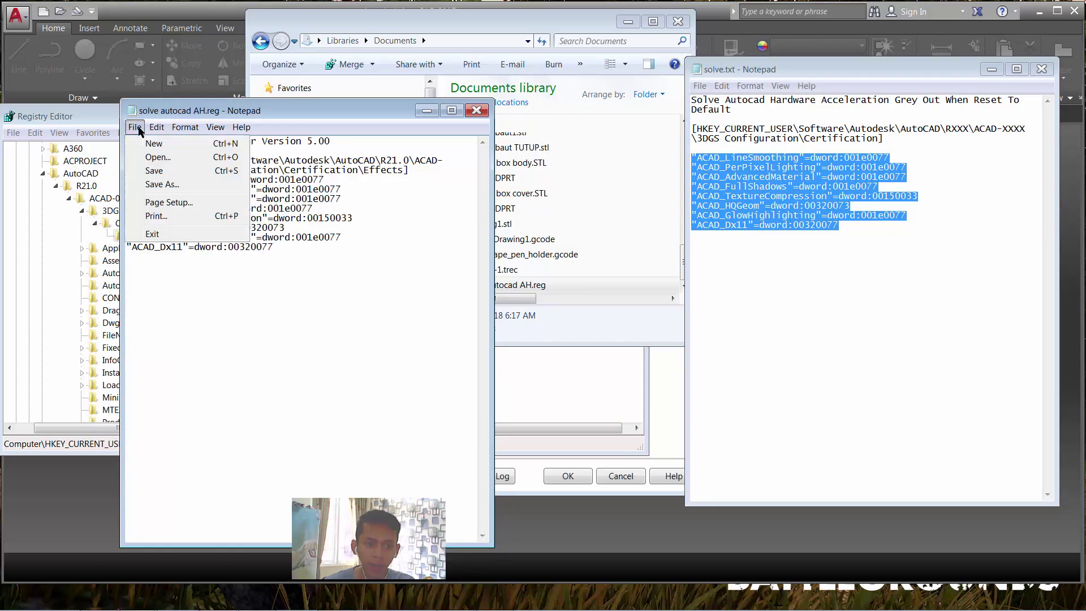
{"action": "left_click", "coordinate": [172, 171]}
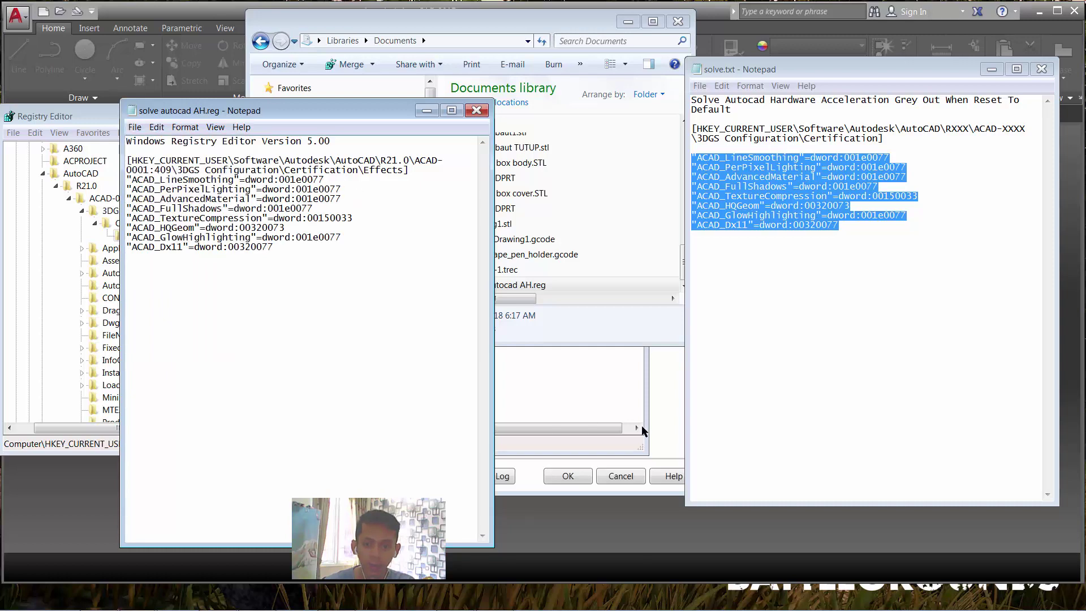
{"action": "left_click", "coordinate": [619, 396]}
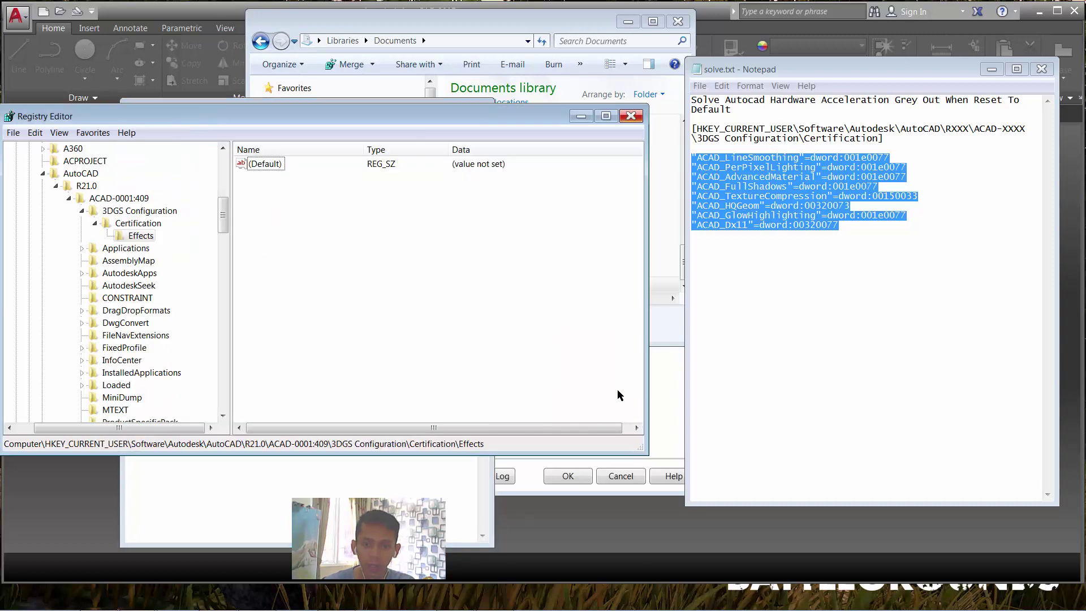
Merge solve autocad AH.reg into the registry and check the eight new ACAD_ values under Effects
{"action": "left_click", "coordinate": [667, 316]}
{"action": "left_click_drag", "start_coordinate": [430, 19], "coordinate": [769, 65]}
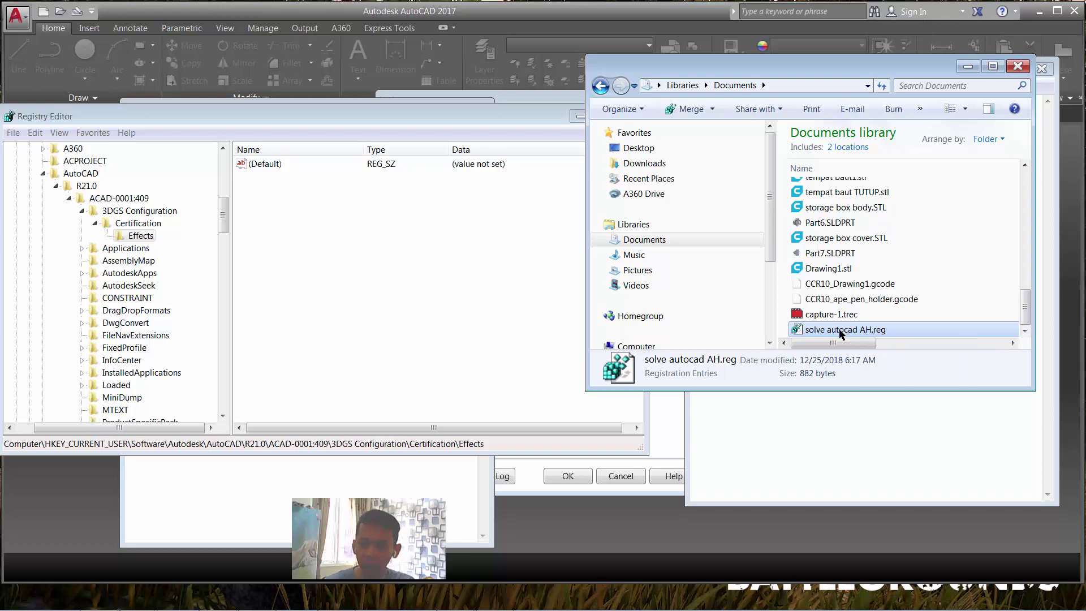
{"action": "double_click", "coordinate": [841, 330]}
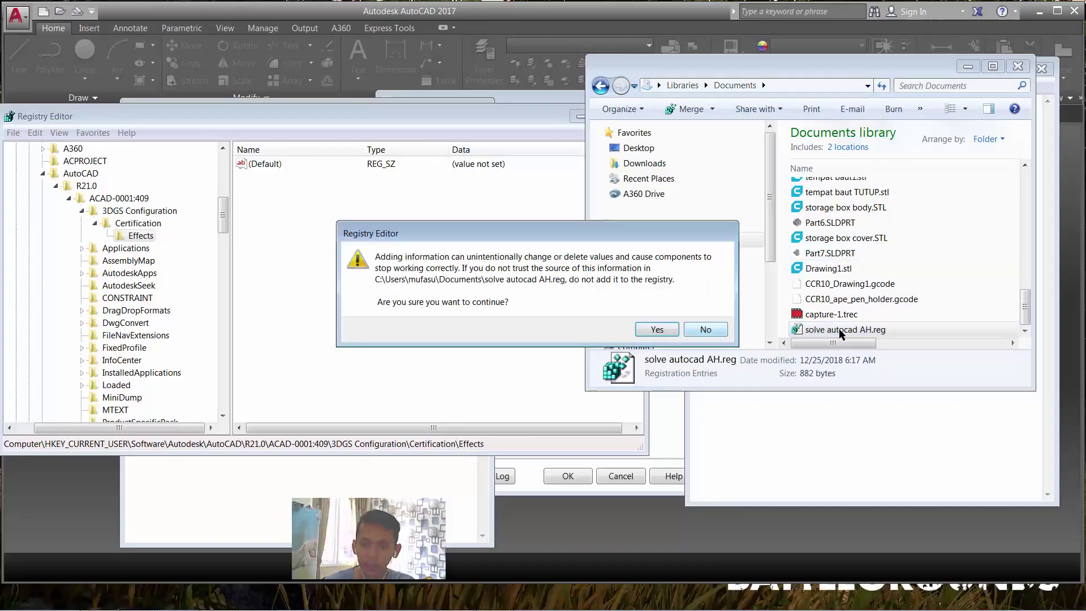
{"action": "key", "text": "Return"}
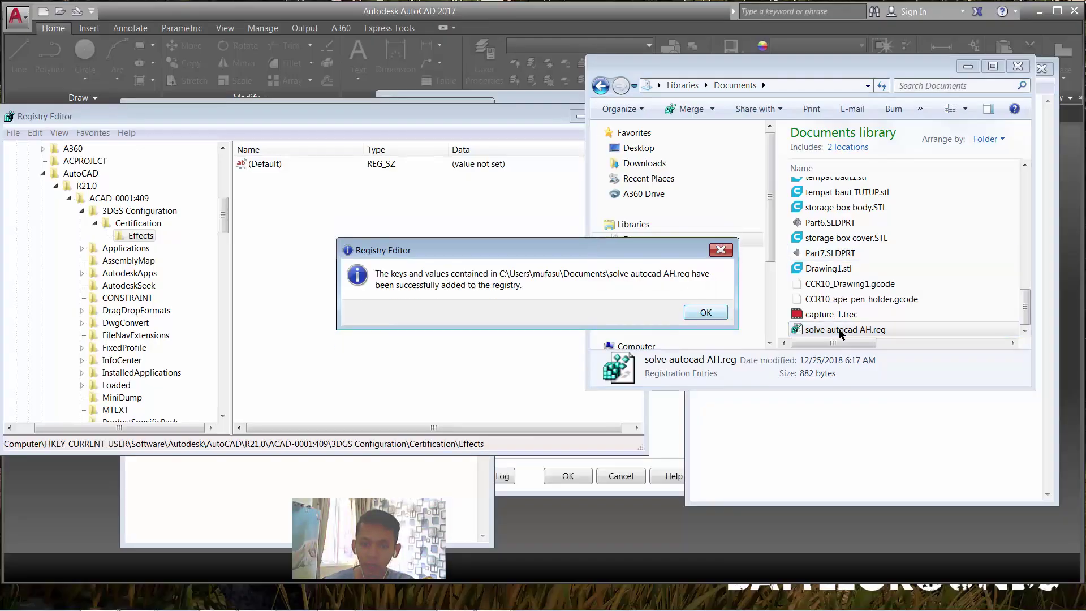
{"action": "left_click", "coordinate": [705, 312]}
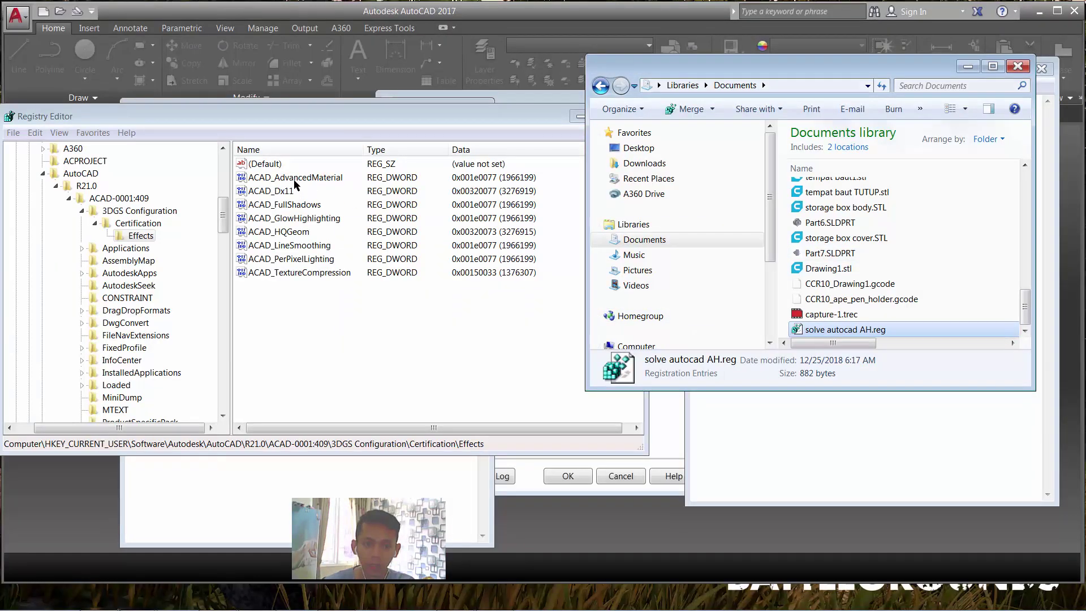
{"action": "left_click", "coordinate": [280, 218]}
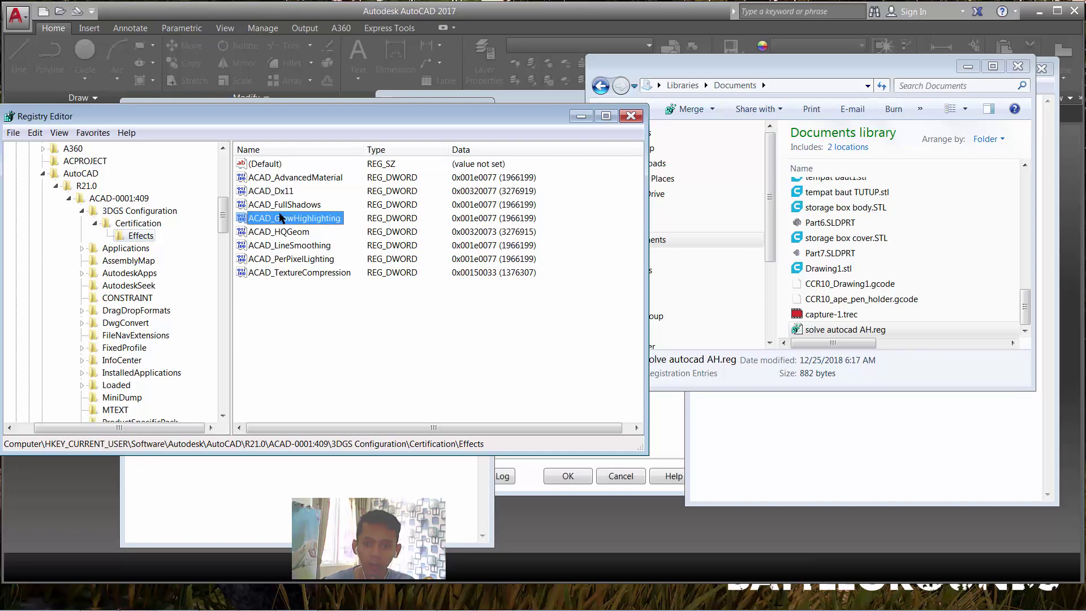
Close Registry Editor, Explorer, both Notepads without saving solve.txt, Graphics Performance and AutoCAD
{"action": "left_click", "coordinate": [630, 116]}
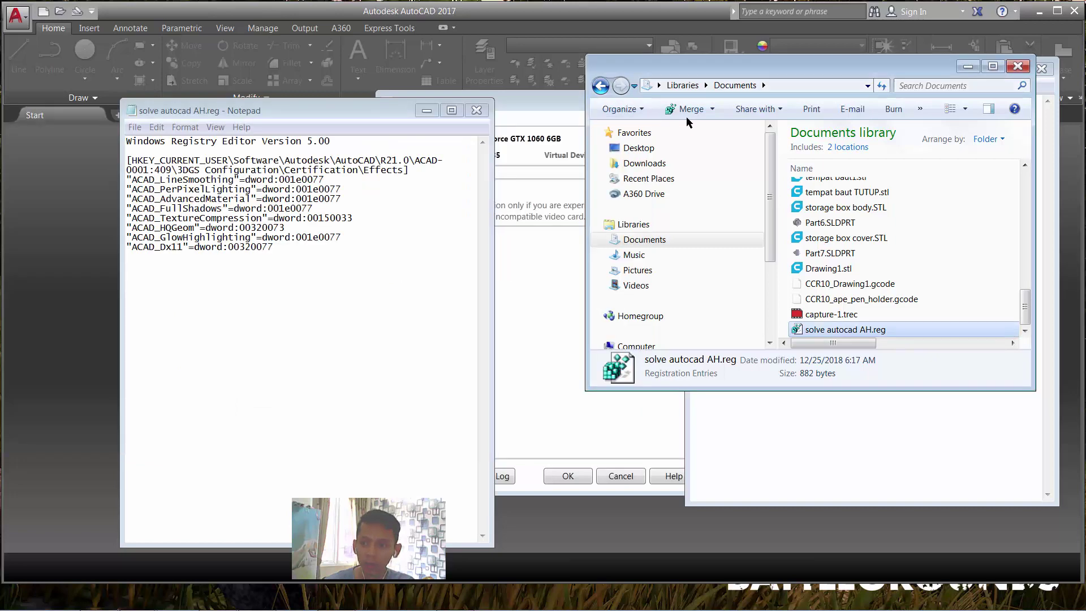
{"action": "left_click", "coordinate": [1026, 69]}
{"action": "left_click", "coordinate": [1041, 69]}
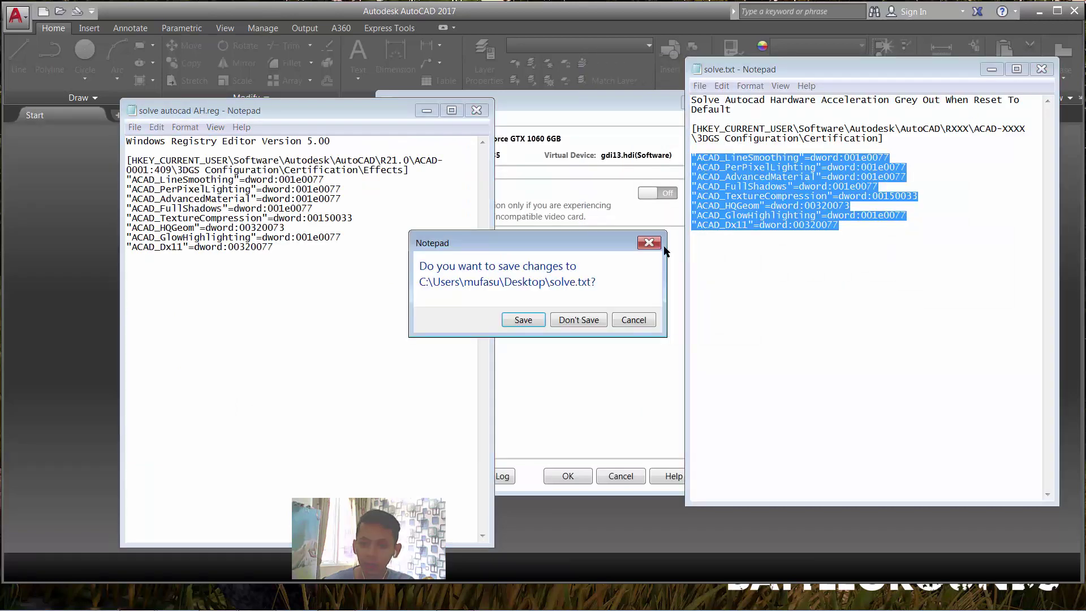
{"action": "left_click", "coordinate": [590, 322]}
{"action": "left_click", "coordinate": [428, 113]}
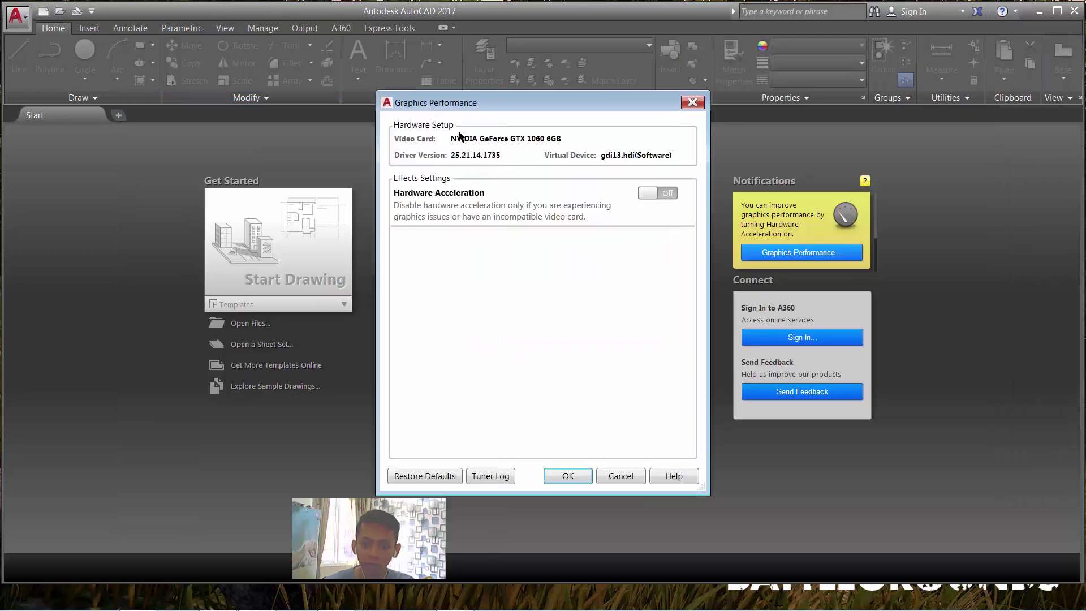
{"action": "left_click", "coordinate": [624, 478]}
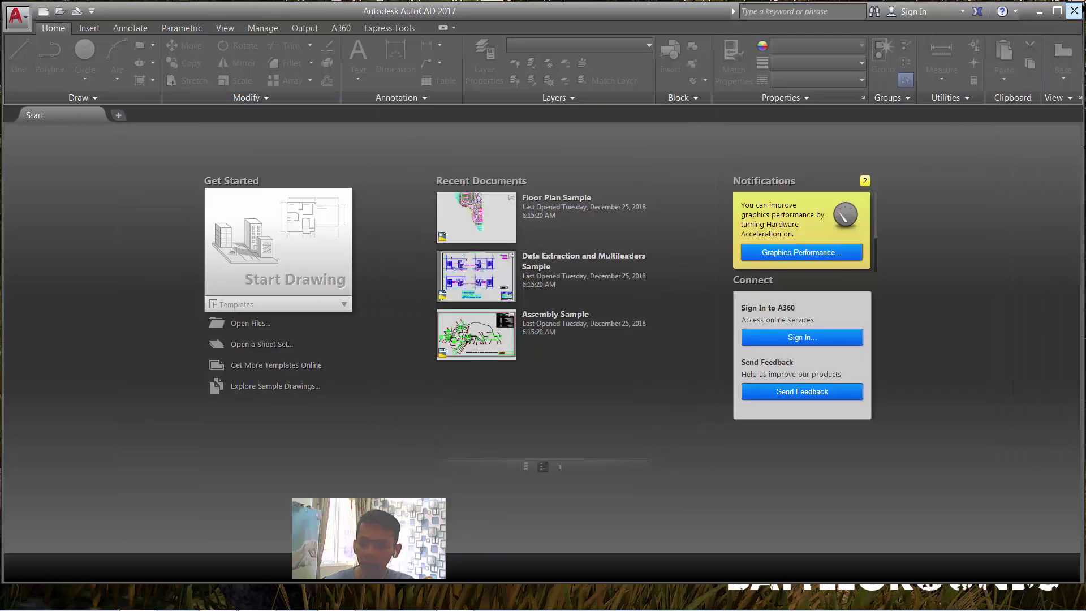
{"action": "left_click", "coordinate": [1072, 8]}
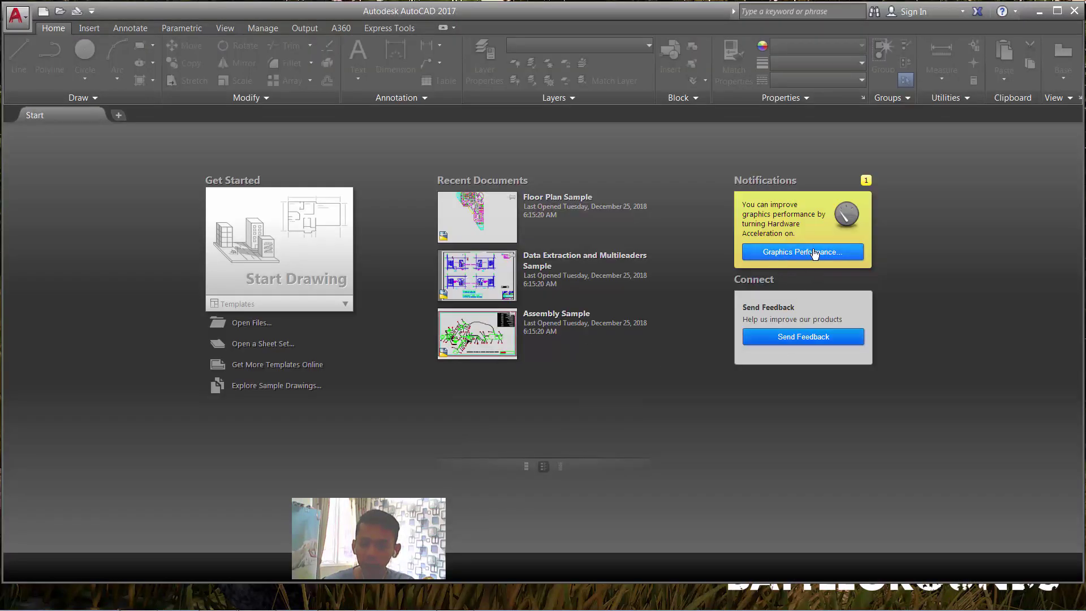
Turn Hardware Acceleration On in Graphics Performance, then start a blank Drawing1
{"action": "left_click", "coordinate": [815, 253]}
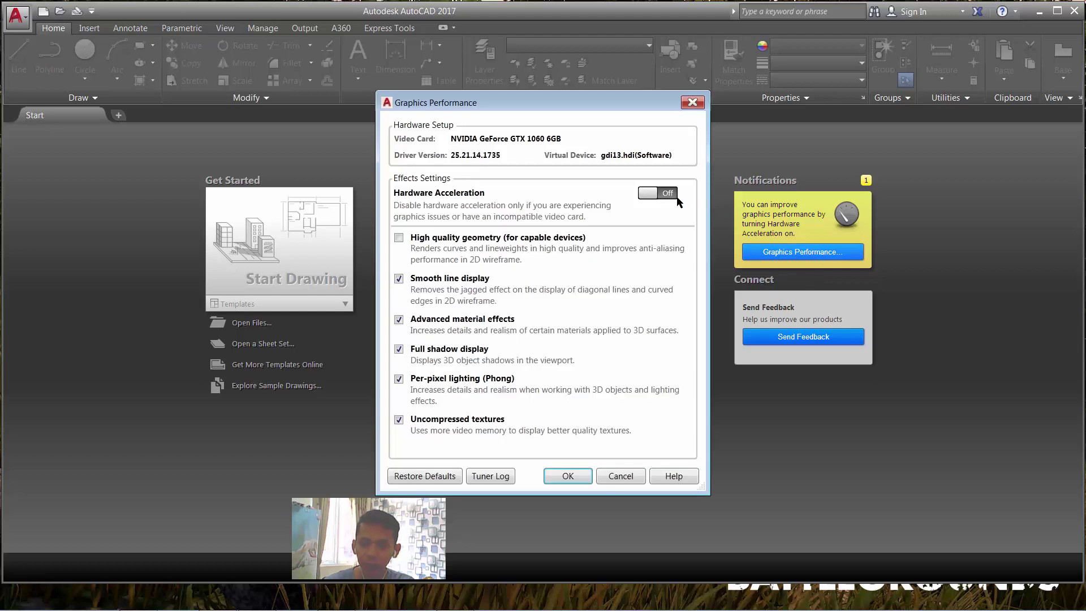
{"action": "left_click", "coordinate": [665, 194]}
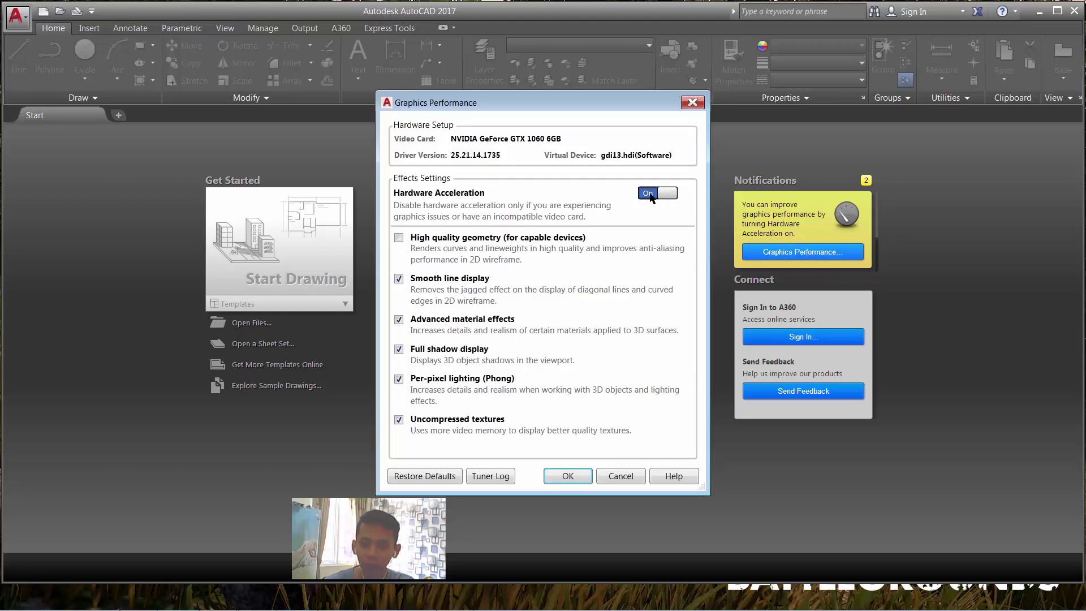
{"action": "left_click", "coordinate": [664, 194]}
{"action": "left_click", "coordinate": [663, 194]}
{"action": "left_click", "coordinate": [664, 194]}
{"action": "left_click", "coordinate": [568, 475]}
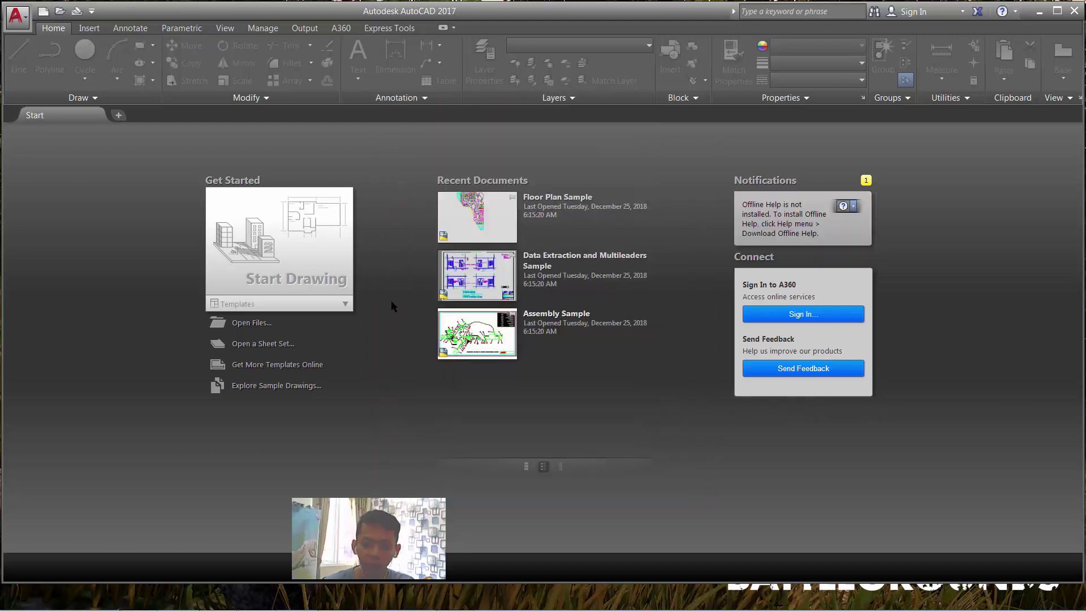
{"action": "left_click", "coordinate": [294, 258]}
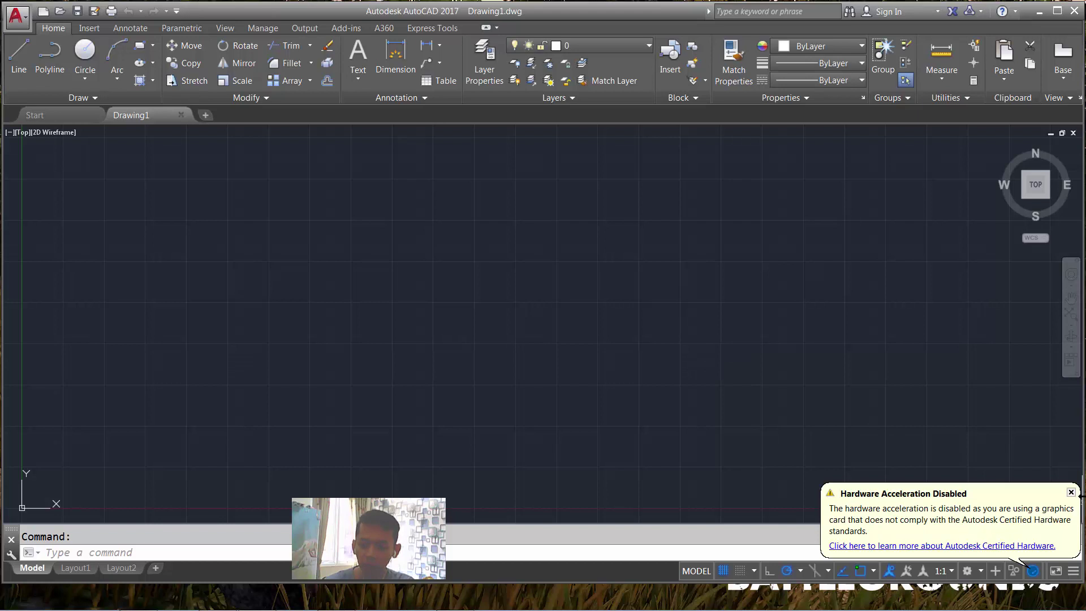
Dismiss the disabled-acceleration notice and confirm Hardware Acceleration On in Graphics Performance
{"action": "left_click", "coordinate": [1071, 492]}
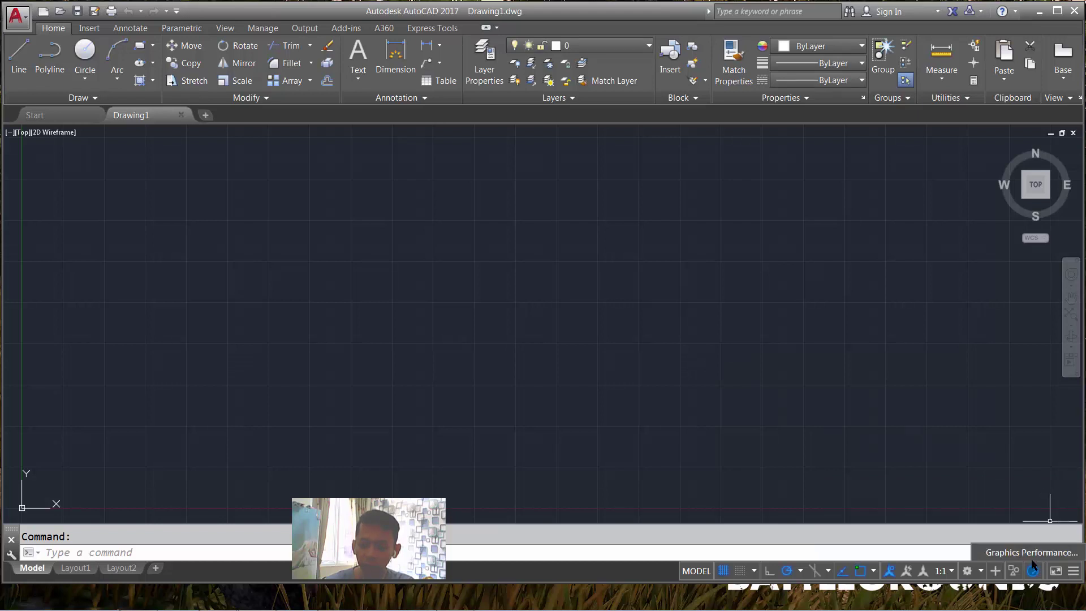
{"action": "left_click", "coordinate": [1034, 571]}
{"action": "left_click", "coordinate": [650, 194]}
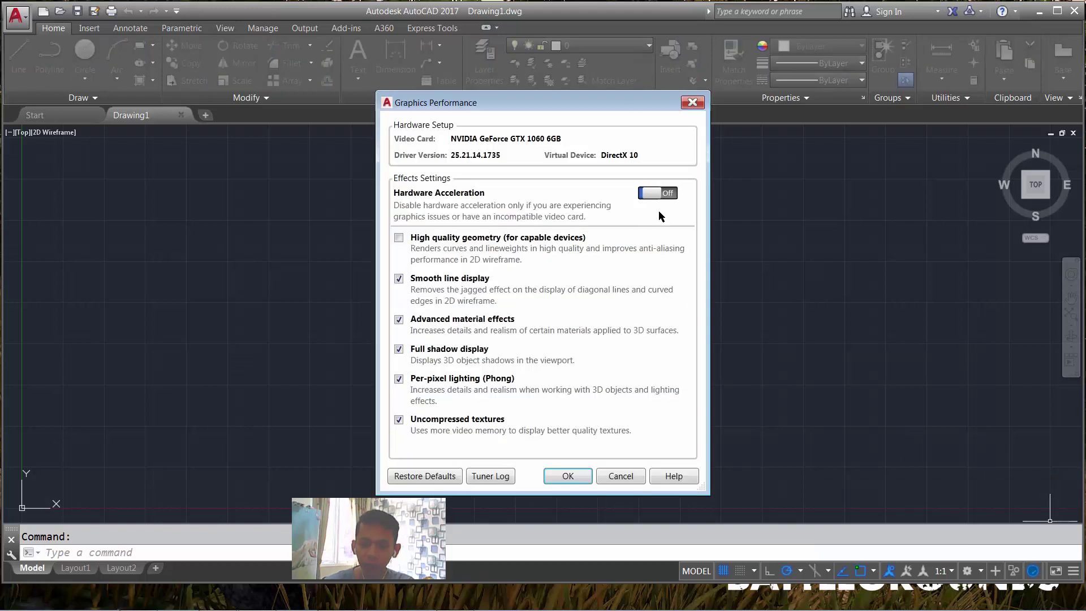
{"action": "left_click", "coordinate": [667, 196]}
{"action": "left_click", "coordinate": [668, 197]}
{"action": "left_click", "coordinate": [673, 195]}
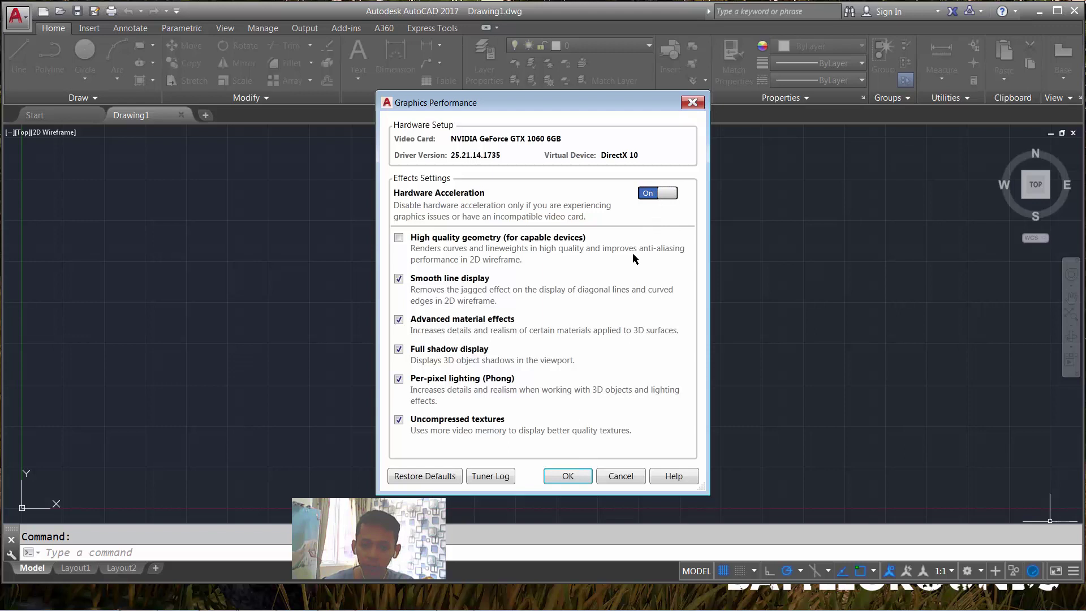
{"action": "left_click", "coordinate": [567, 477]}
{"action": "left_click_drag", "start_coordinate": [557, 308], "coordinate": [474, 340]}
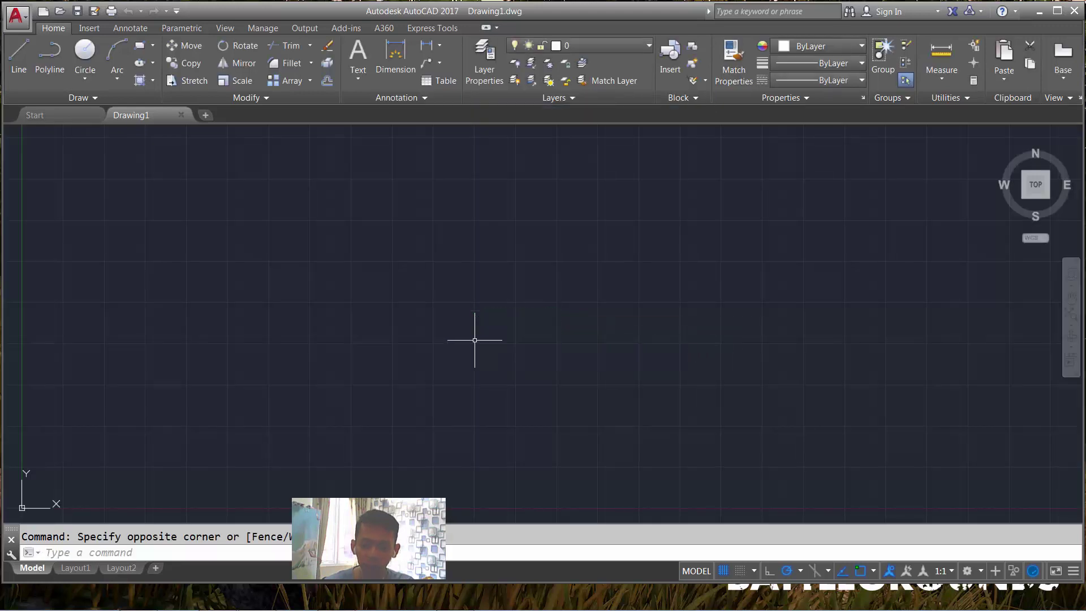
Draw a test circle centred near the middle of the canvas
{"action": "type", "text": "c"}
{"action": "key", "text": "Return"}
{"action": "left_click", "coordinate": [473, 318]}
{"action": "left_click", "coordinate": [616, 332]}
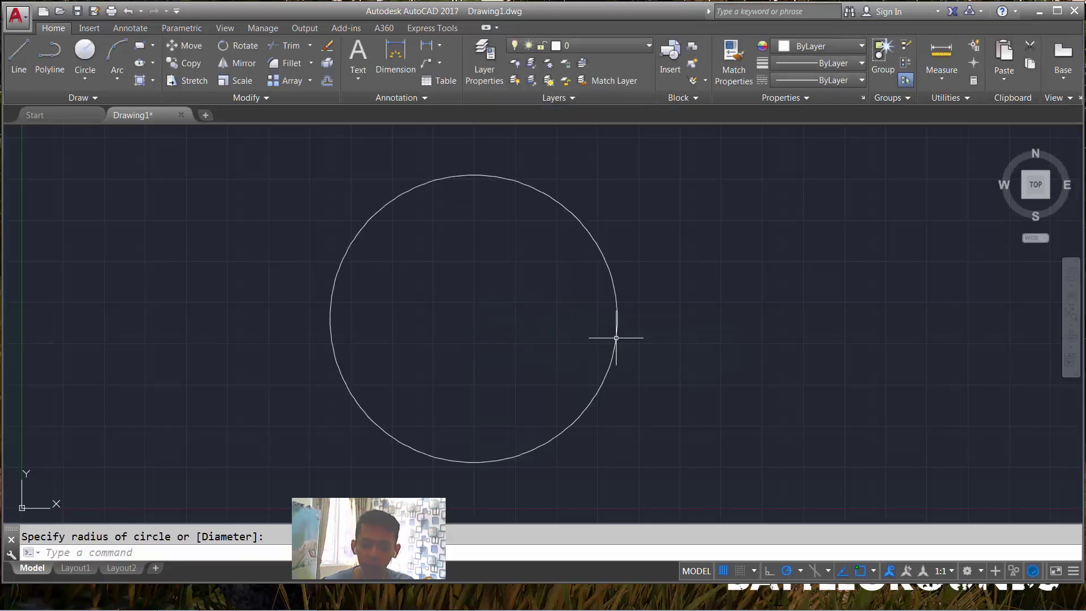
Draw a wide rectangle overlapping the circle's upper half
{"action": "type", "text": "rec"}
{"action": "key", "text": "Return"}
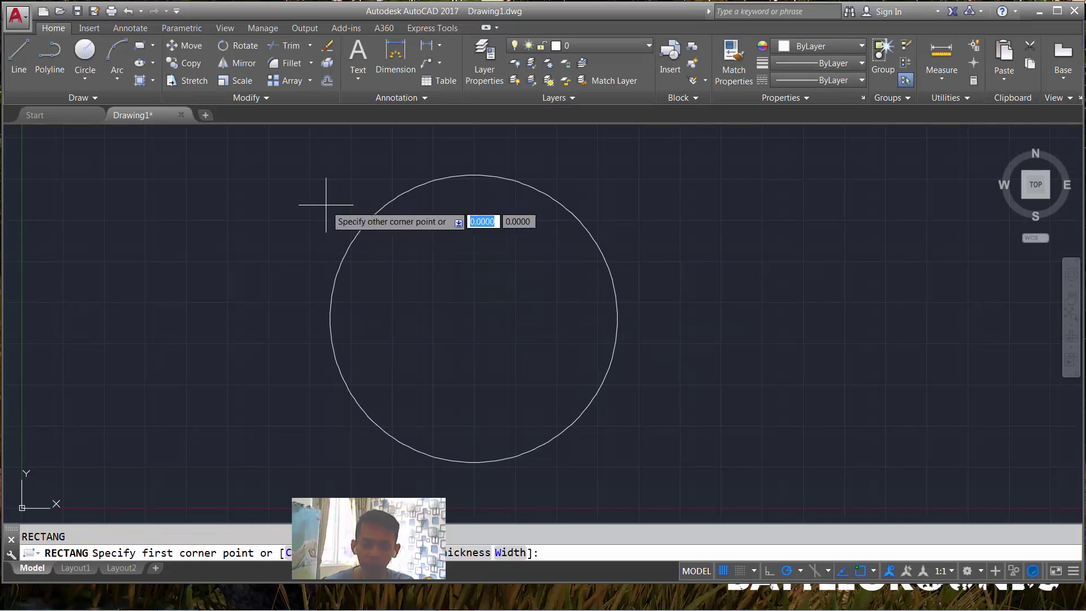
{"action": "left_click", "coordinate": [325, 205]}
{"action": "left_click", "coordinate": [669, 324]}
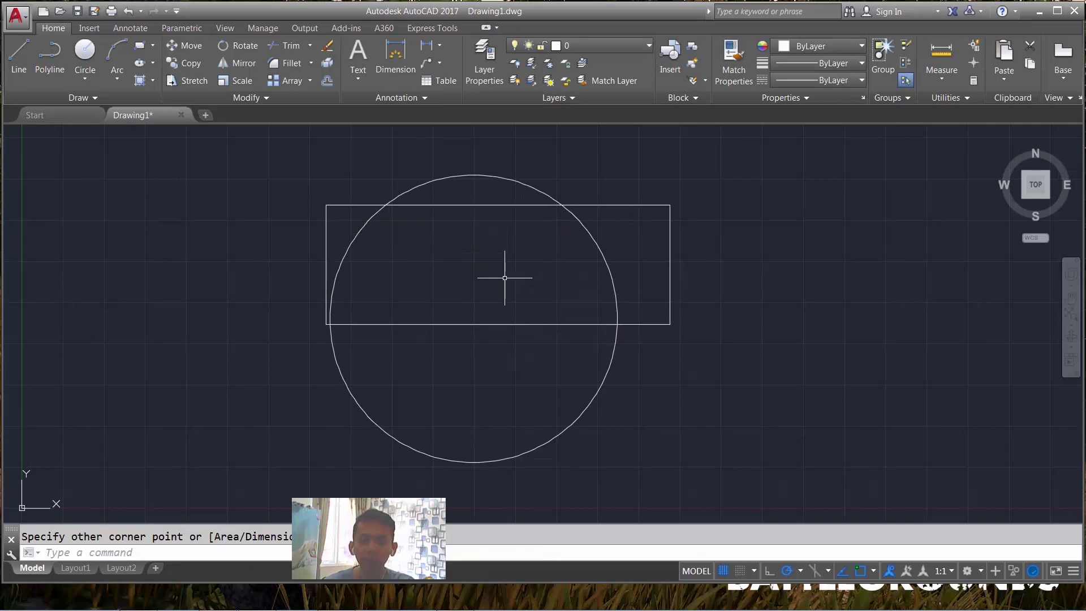